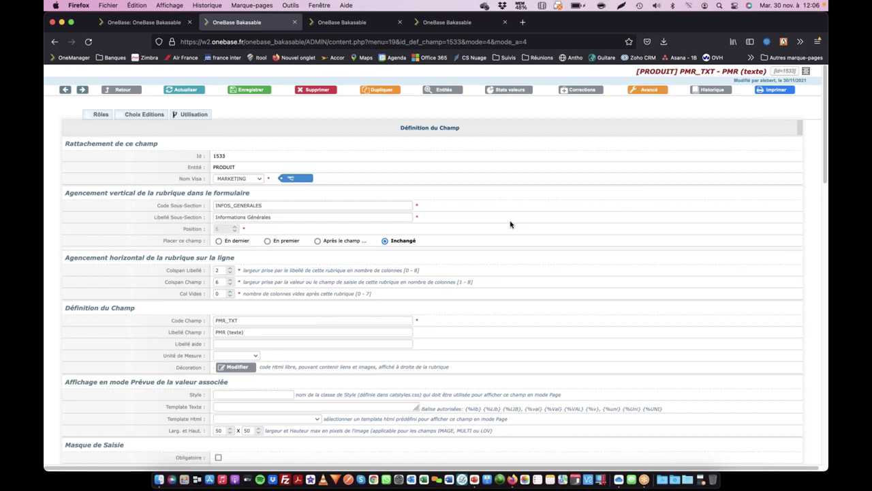
Open the usage page of the PMR (texte) field and review its editions, lookup, conditional, association and alert dependencies.
{"action": "left_click", "coordinate": [196, 116]}
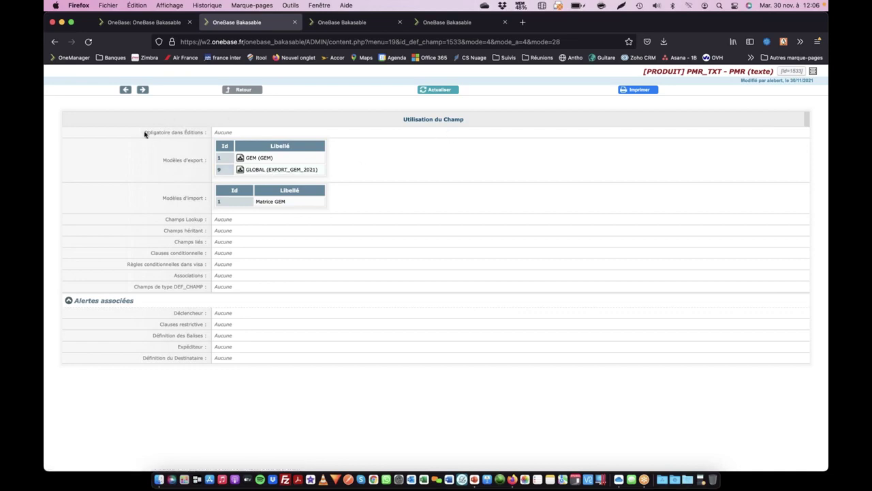
{"action": "left_click_drag", "start_coordinate": [145, 133], "coordinate": [203, 133]}
{"action": "left_click_drag", "start_coordinate": [164, 220], "coordinate": [199, 266]}
{"action": "left_click", "coordinate": [187, 276]}
{"action": "left_click_drag", "start_coordinate": [191, 287], "coordinate": [214, 293]}
{"action": "left_click", "coordinate": [190, 313]}
Open the GEM export model in its own tab, examine its settings and exported product fields, and close it.
{"action": "right_click", "coordinate": [250, 158]}
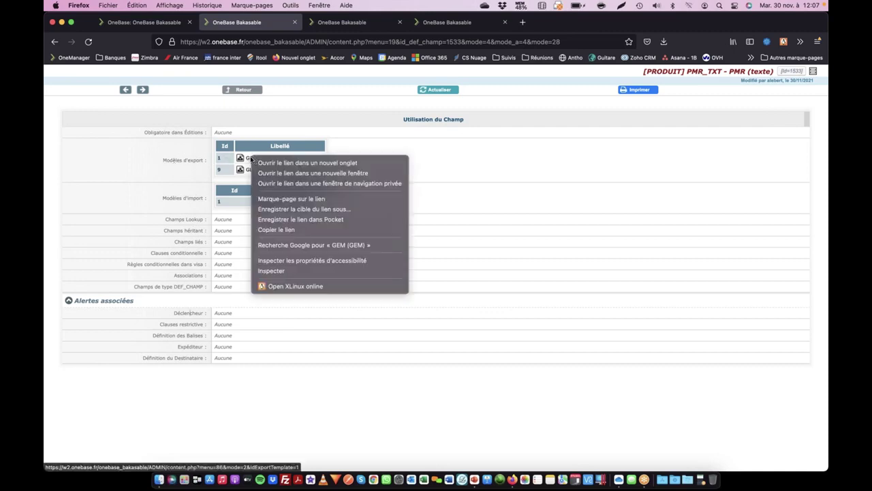
{"action": "left_click", "coordinate": [279, 164]}
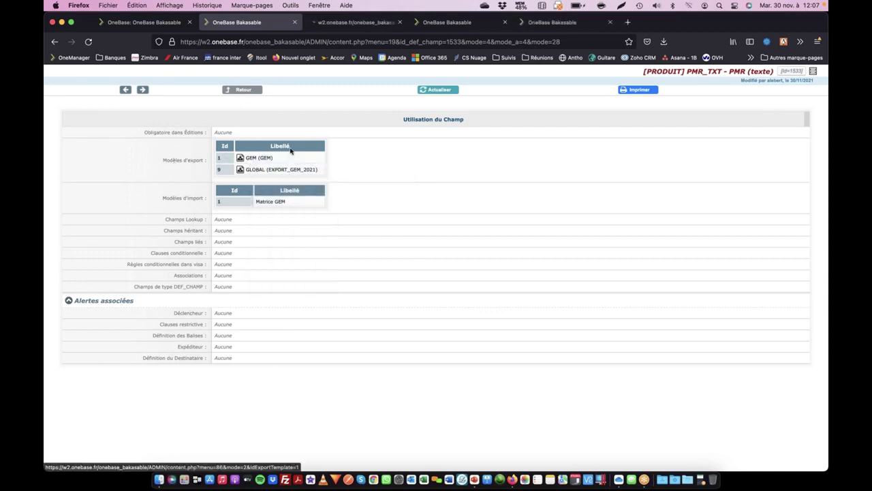
{"action": "left_click", "coordinate": [342, 21]}
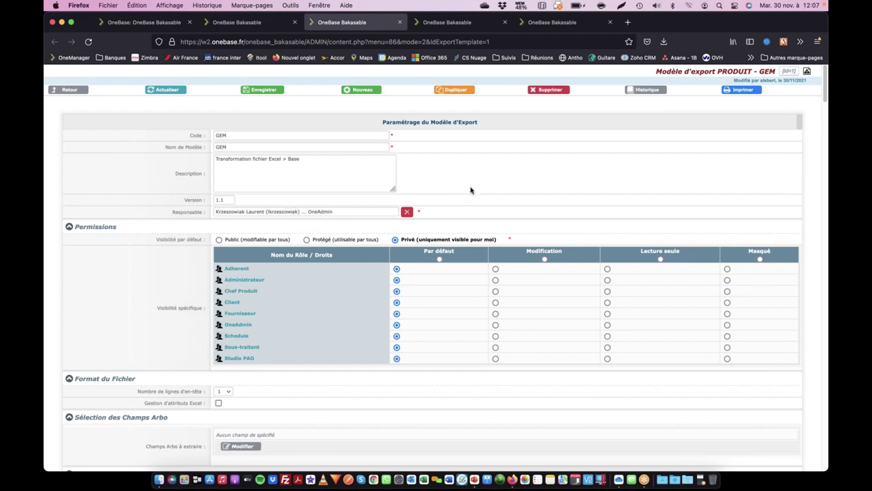
{"action": "scroll", "coordinate": [561, 191], "scroll_direction": "down", "scroll_amount": 3}
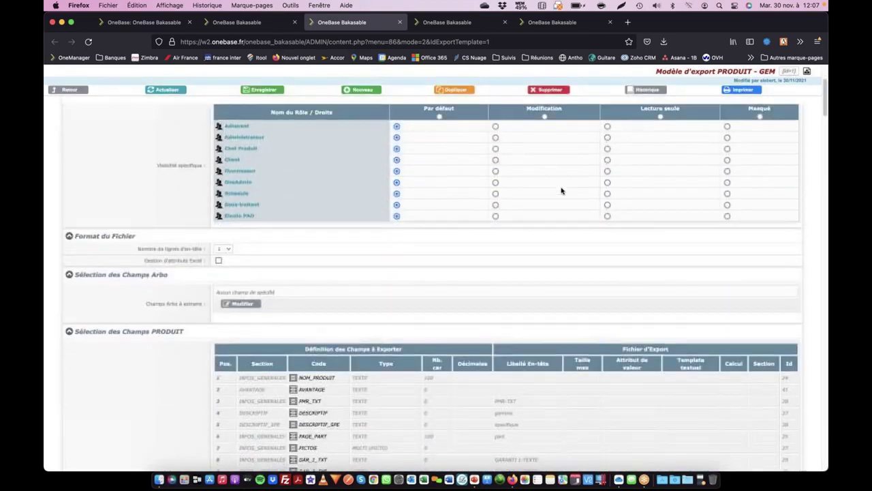
{"action": "scroll", "coordinate": [561, 191], "scroll_direction": "up", "scroll_amount": 3}
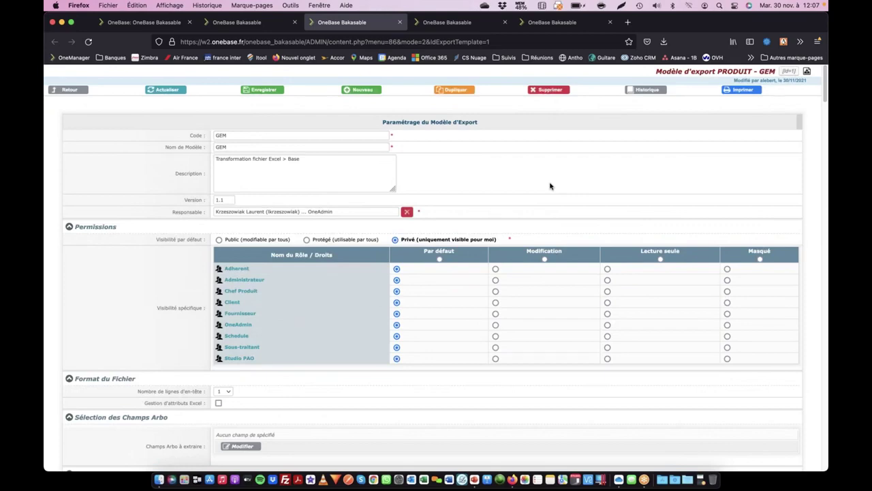
{"action": "scroll", "coordinate": [496, 269], "scroll_direction": "down", "scroll_amount": 6}
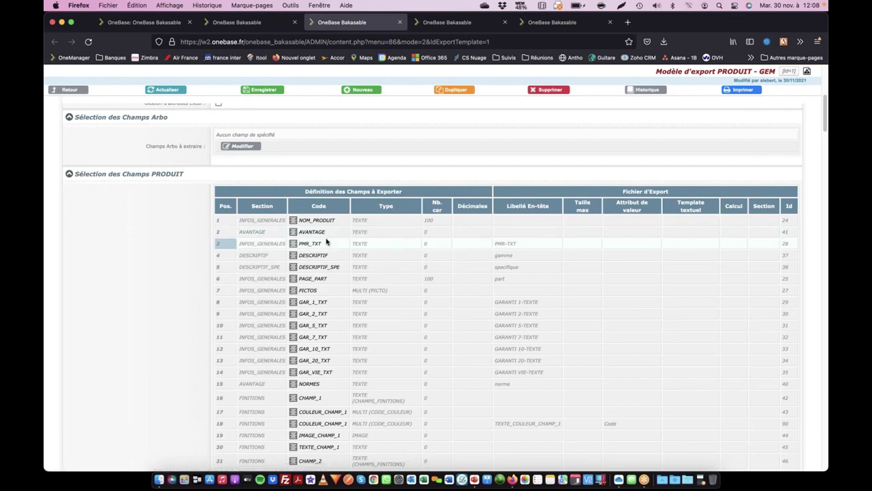
{"action": "scroll", "coordinate": [326, 241], "scroll_direction": "up", "scroll_amount": 2}
{"action": "scroll", "coordinate": [325, 241], "scroll_direction": "up", "scroll_amount": 4}
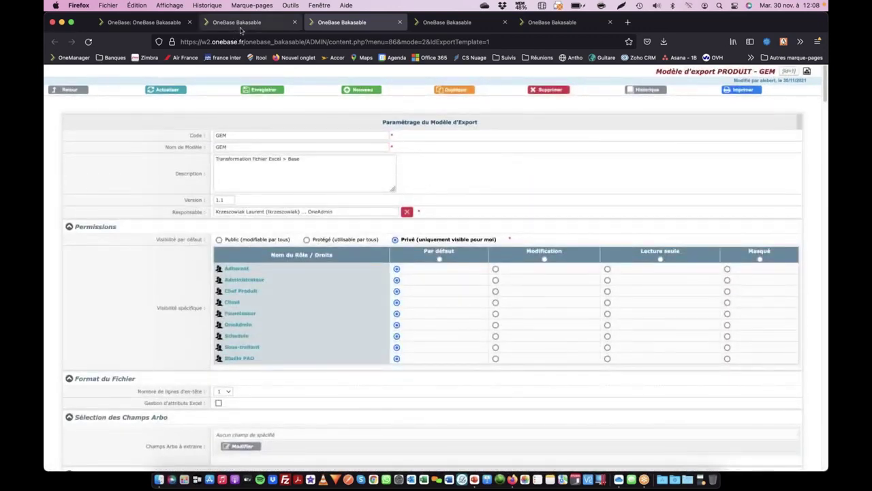
{"action": "left_click", "coordinate": [398, 23]}
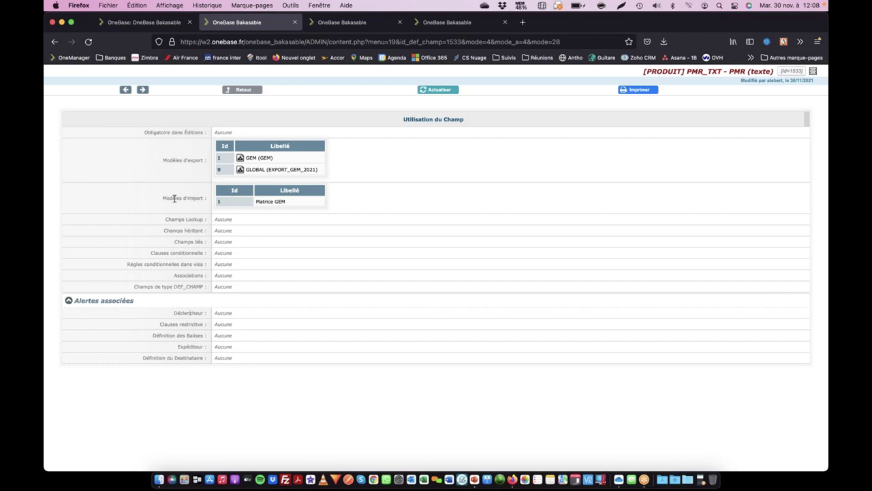
Check the import models that use the PMR (texte) field, including Matrice GEM.
{"action": "left_click_drag", "start_coordinate": [174, 198], "coordinate": [203, 199]}
{"action": "left_click", "coordinate": [267, 201]}
{"action": "double_click", "coordinate": [269, 202]}
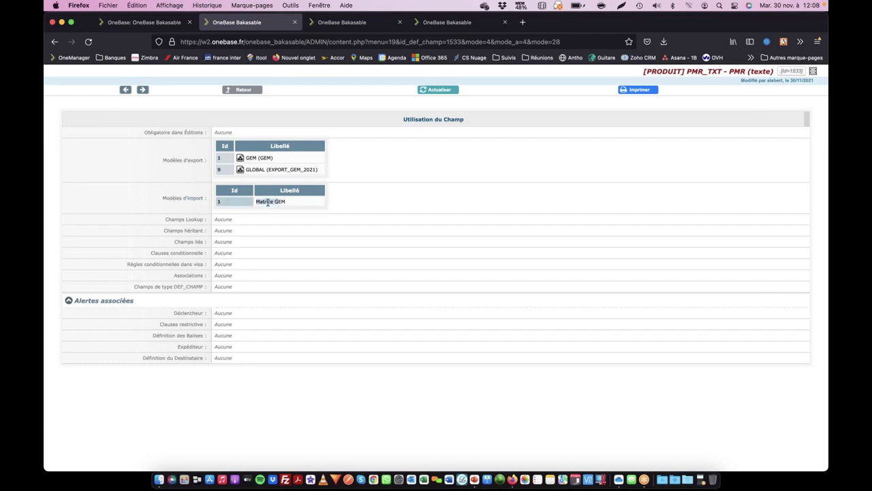
{"action": "left_click", "coordinate": [271, 201]}
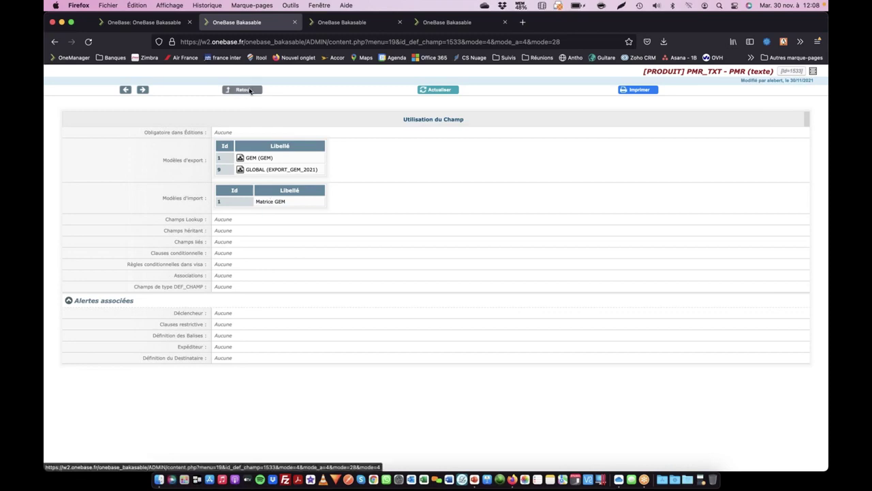
Reopen the PMR (texte) field definition from product TEST and review the field's value statistics and occurrences.
{"action": "left_click", "coordinate": [161, 22]}
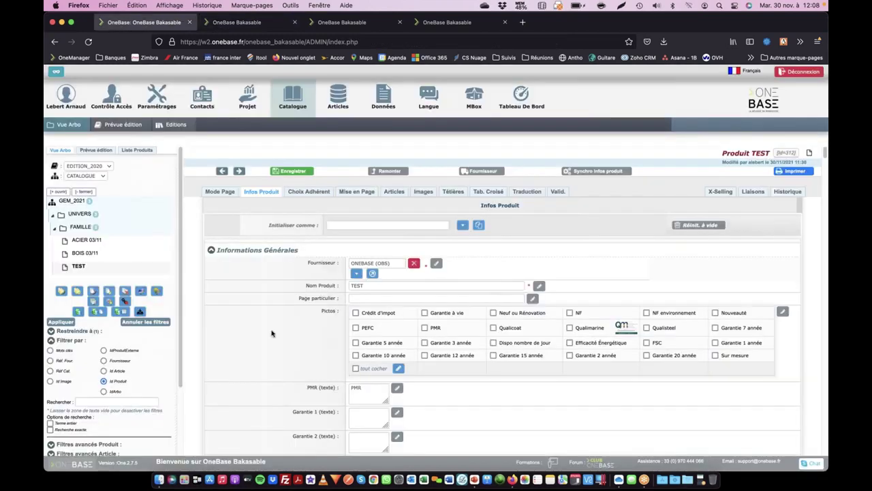
{"action": "left_click", "coordinate": [334, 391]}
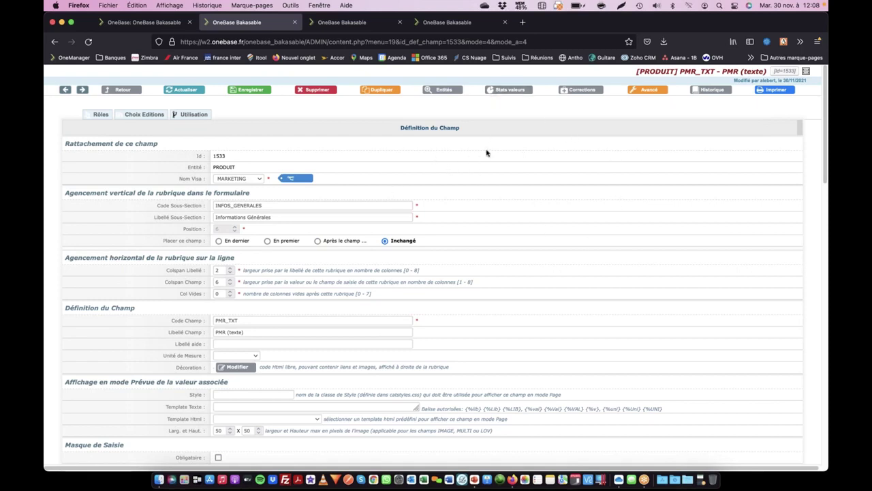
{"action": "left_click", "coordinate": [515, 90]}
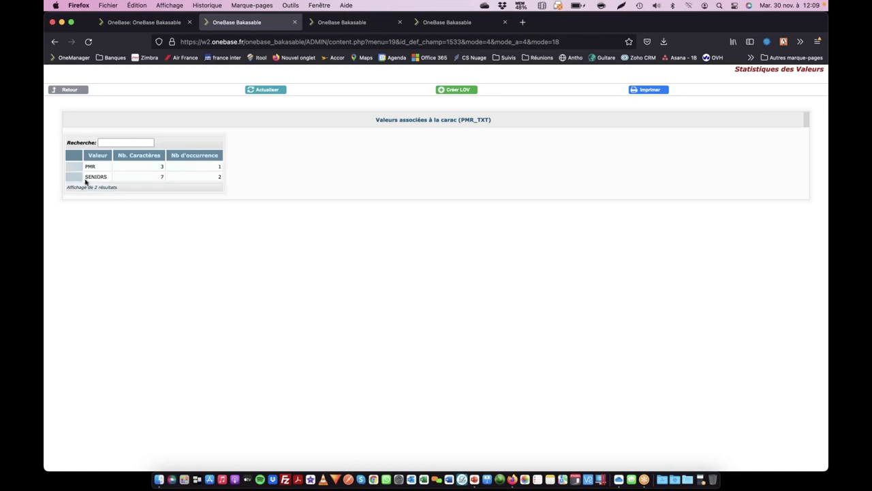
{"action": "left_click_drag", "start_coordinate": [211, 166], "coordinate": [226, 168]}
{"action": "left_click_drag", "start_coordinate": [101, 167], "coordinate": [77, 168]}
{"action": "left_click_drag", "start_coordinate": [214, 180], "coordinate": [232, 179]}
{"action": "left_click_drag", "start_coordinate": [109, 178], "coordinate": [87, 179]}
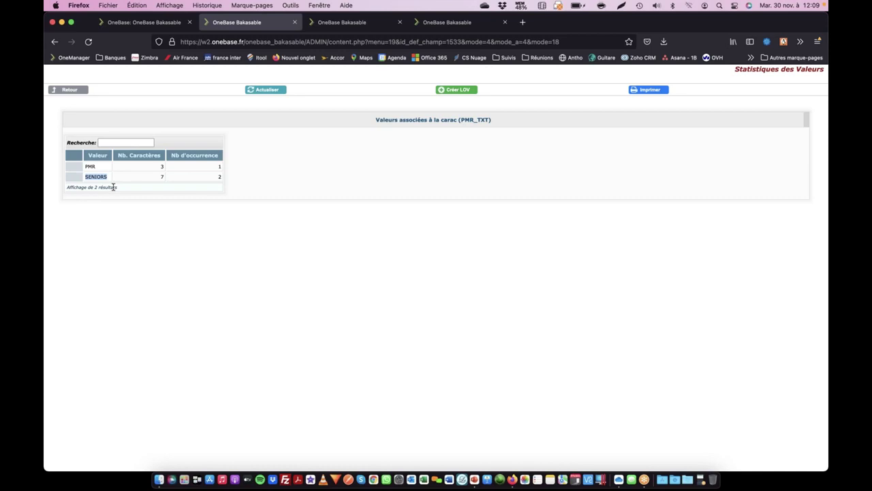
Return to the PMR (texte) field definition from the product sheet and look through its input settings.
{"action": "left_click", "coordinate": [172, 22]}
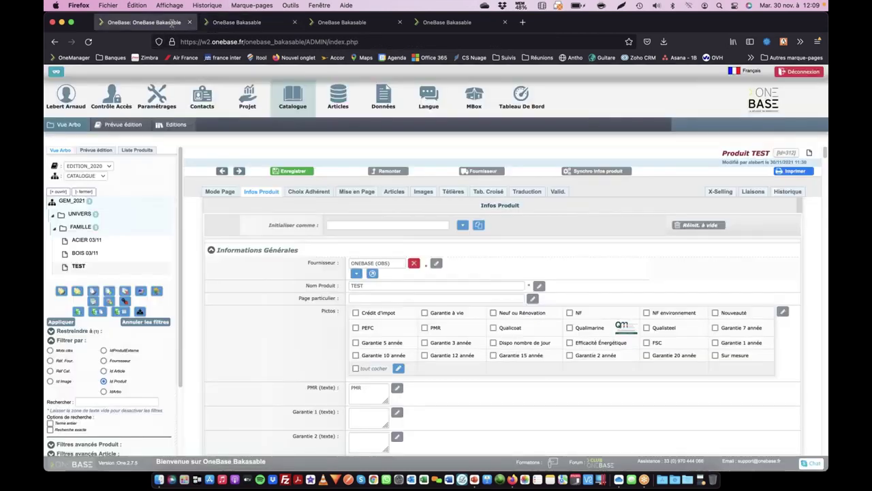
{"action": "left_click", "coordinate": [315, 385]}
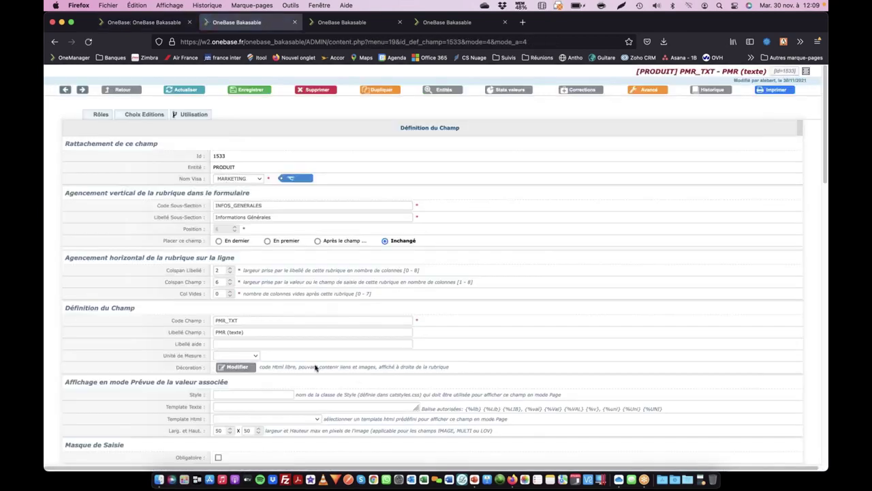
{"action": "scroll", "coordinate": [300, 327], "scroll_direction": "down", "scroll_amount": 8}
Replace the PMR (texte) value on product TEST with "Persone".
{"action": "left_click", "coordinate": [170, 22]}
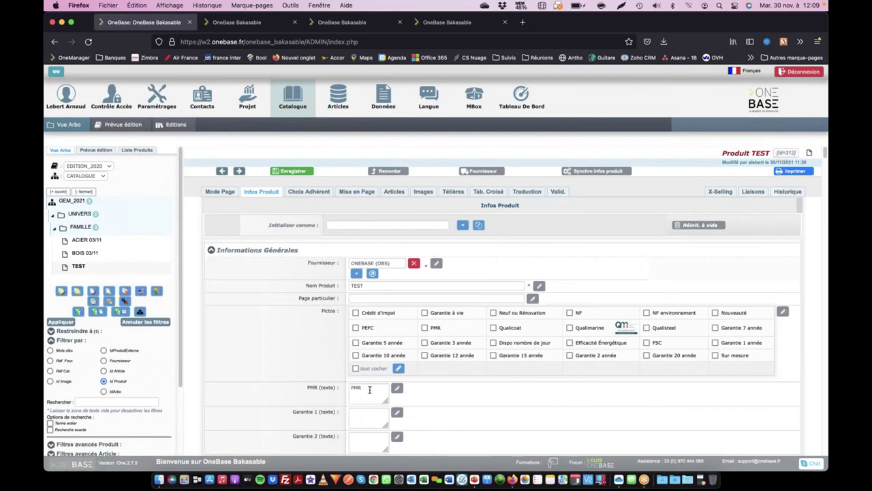
{"action": "left_click_drag", "start_coordinate": [370, 390], "coordinate": [319, 388]}
{"action": "type", "text": "Persone"}
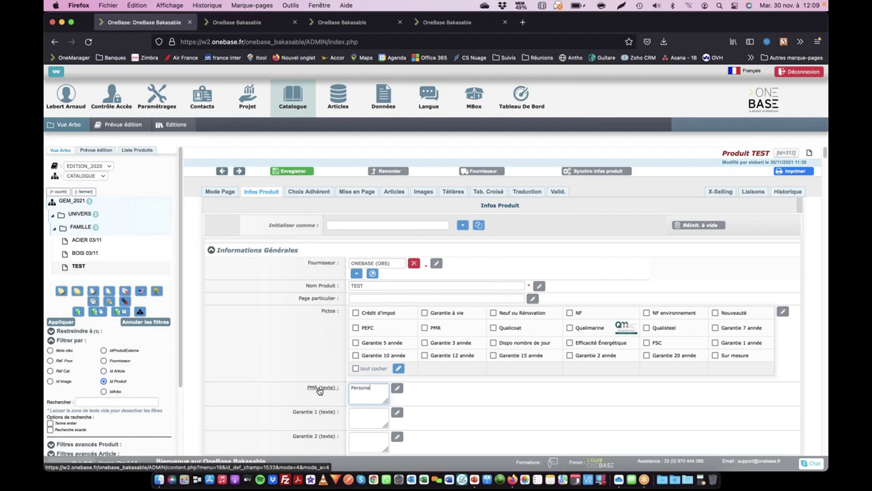
Create a new LOV from the existing values in the PMR (texte) field's statistics.
{"action": "left_click", "coordinate": [328, 388]}
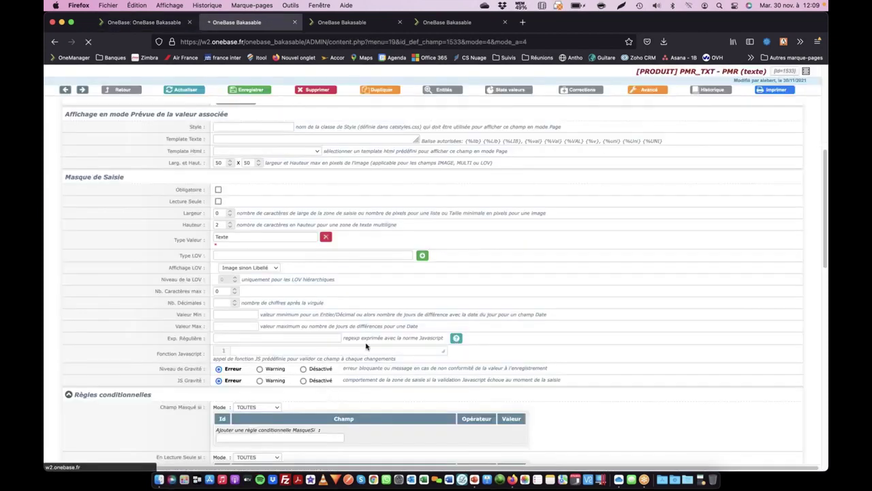
{"action": "left_click", "coordinate": [523, 91]}
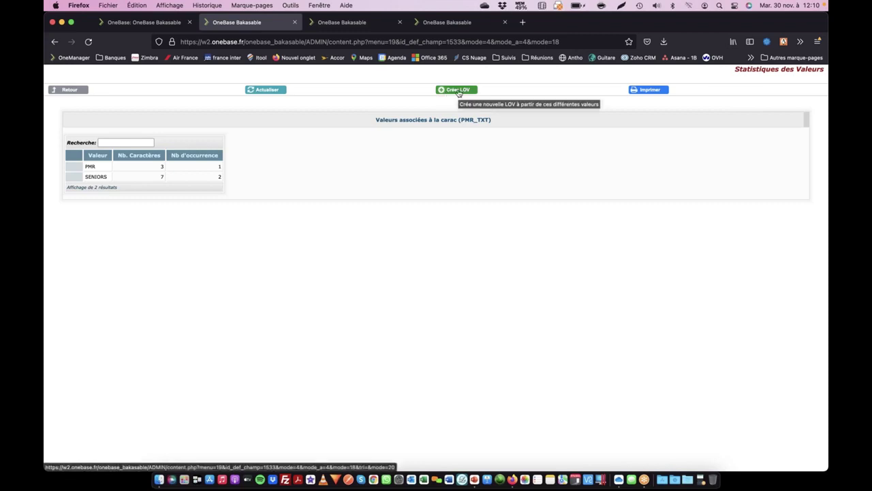
{"action": "left_click", "coordinate": [459, 92]}
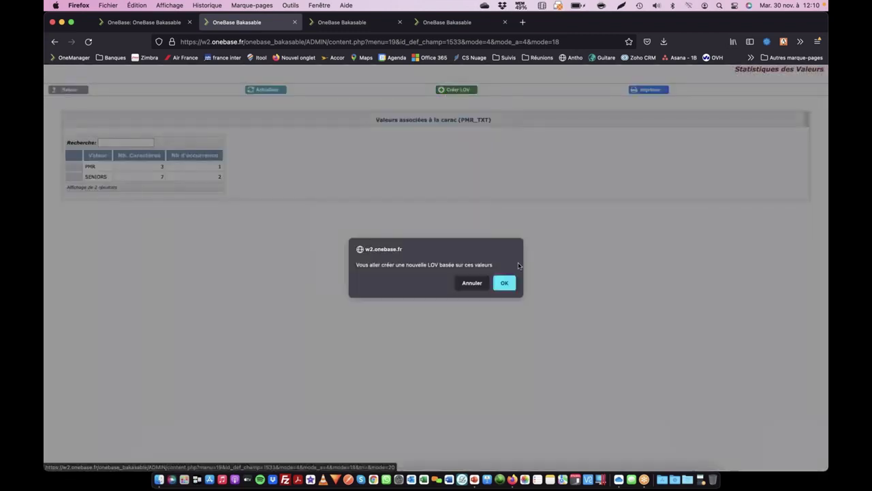
{"action": "left_click", "coordinate": [505, 283]}
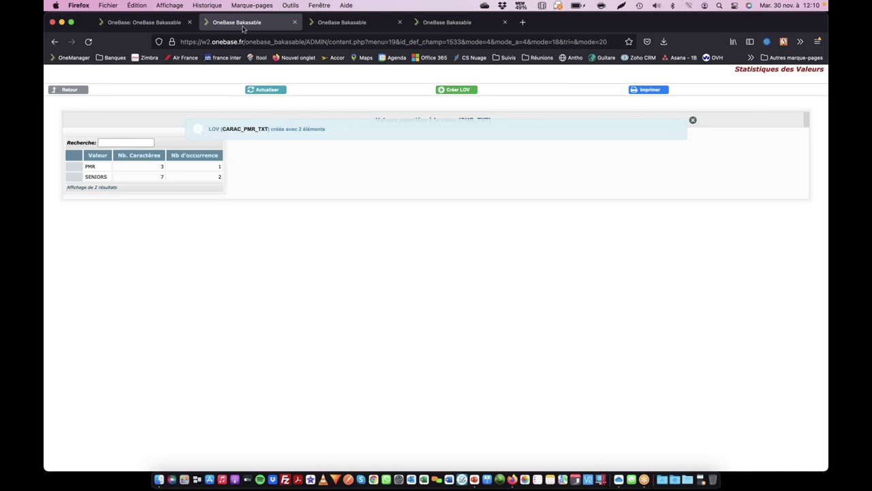
Reload the product information of TEST, discarding the unsaved PMR (texte) change, and enlarge that field's text box.
{"action": "left_click", "coordinate": [164, 22]}
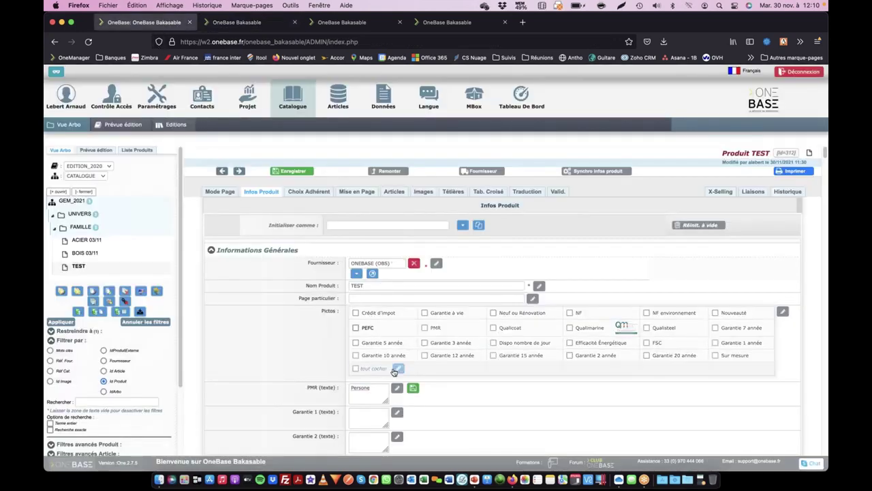
{"action": "left_click", "coordinate": [263, 193]}
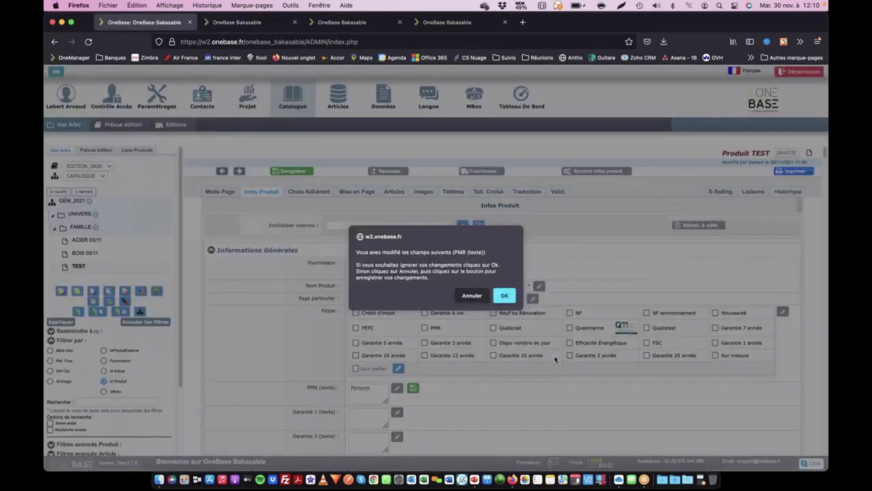
{"action": "left_click", "coordinate": [505, 295]}
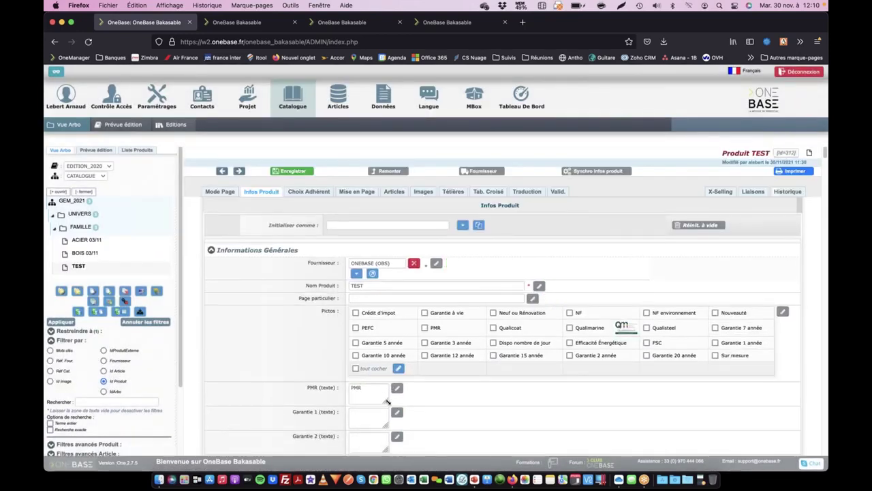
{"action": "left_click_drag", "start_coordinate": [386, 403], "coordinate": [470, 410]}
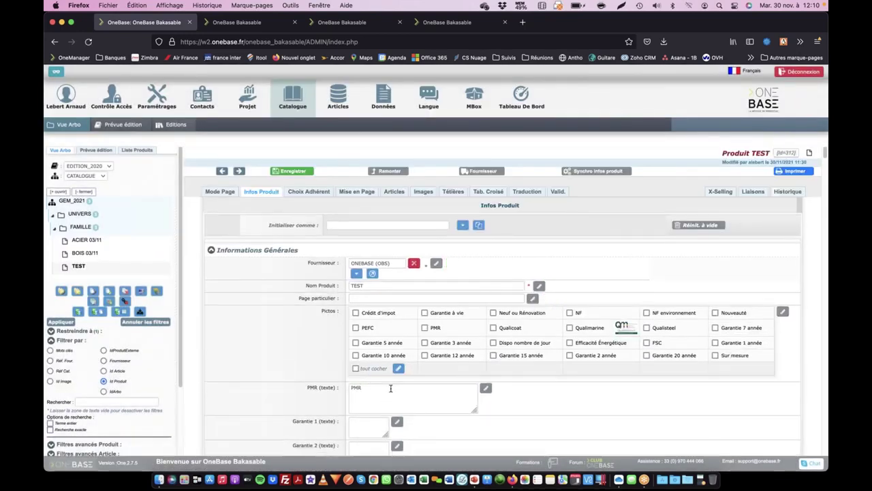
Assign the CARAC_PMR_TXT list as Type LOV in the PMR (texte) field definition and save the field.
{"action": "left_click", "coordinate": [324, 392]}
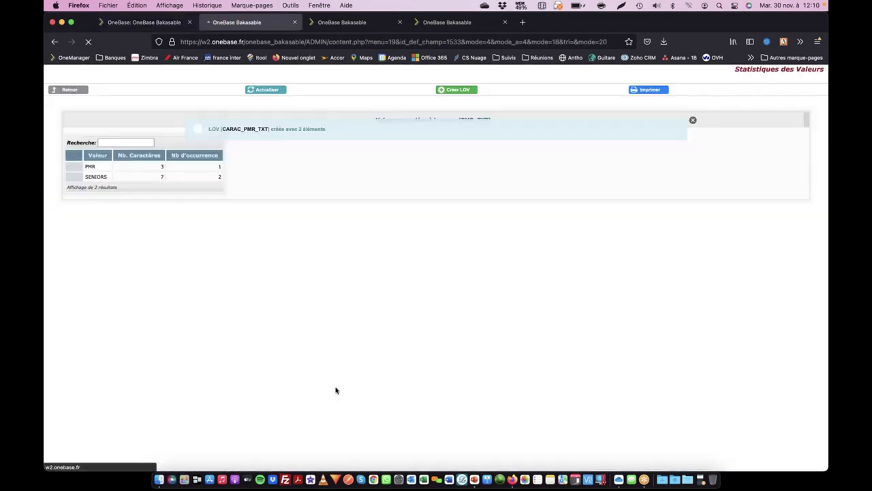
{"action": "scroll", "coordinate": [339, 335], "scroll_direction": "down", "scroll_amount": 5}
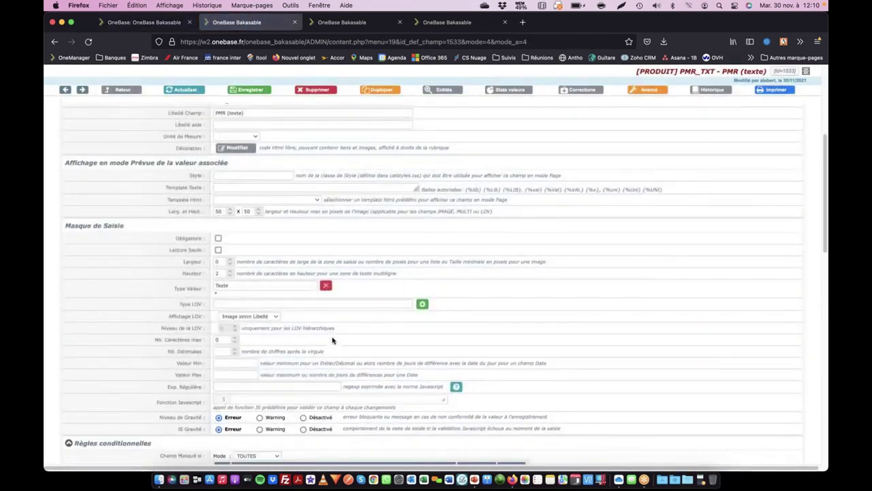
{"action": "left_click", "coordinate": [255, 304]}
{"action": "type", "text": "pm"}
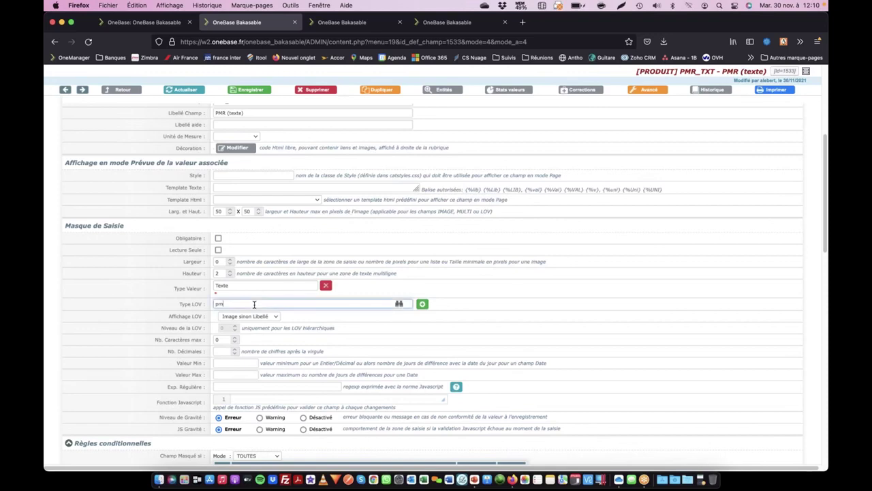
{"action": "type", "text": "r"}
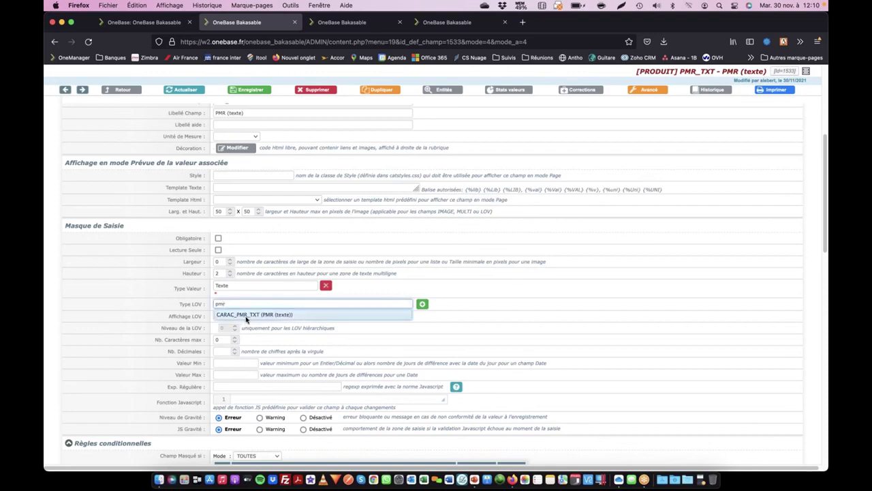
{"action": "left_click", "coordinate": [246, 315]}
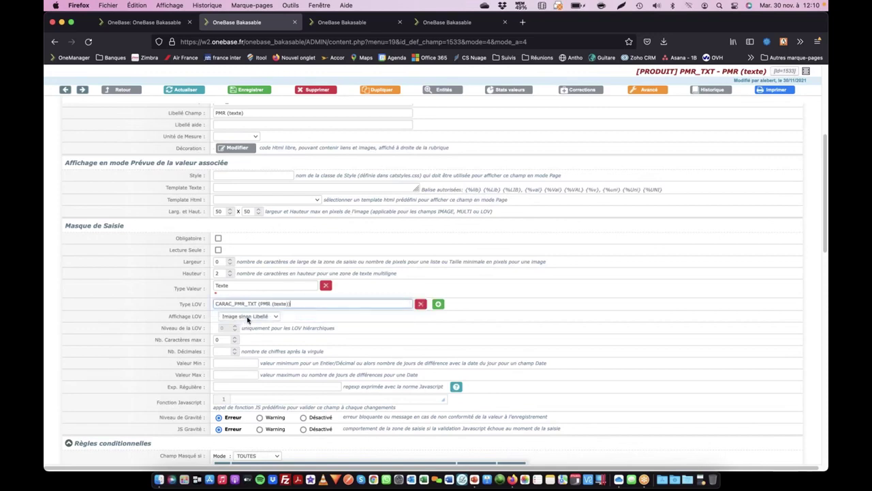
{"action": "left_click", "coordinate": [250, 89]}
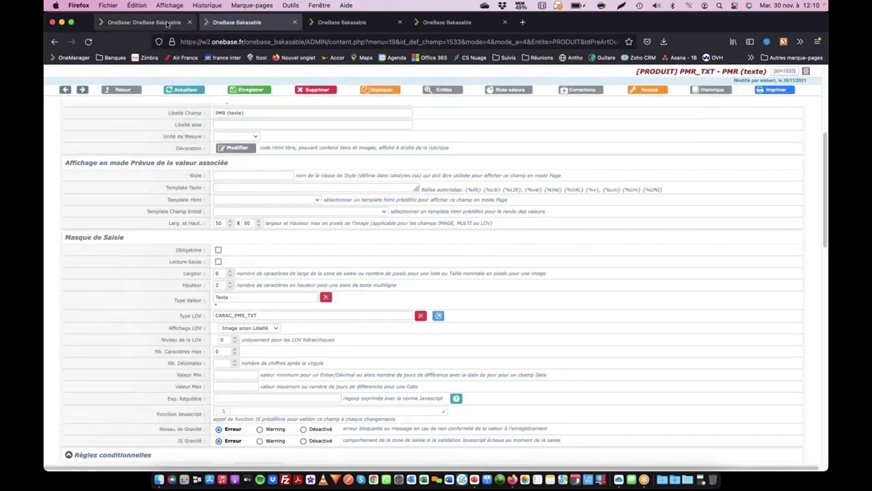
Switch back to product TEST, reload its product information and select SENIORS as the PMR (texte) value.
{"action": "left_click", "coordinate": [167, 25]}
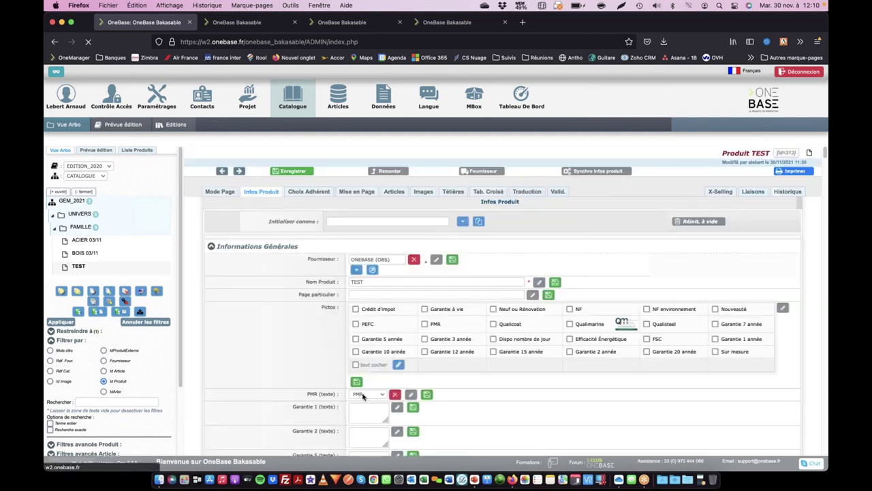
{"action": "left_click", "coordinate": [375, 396]}
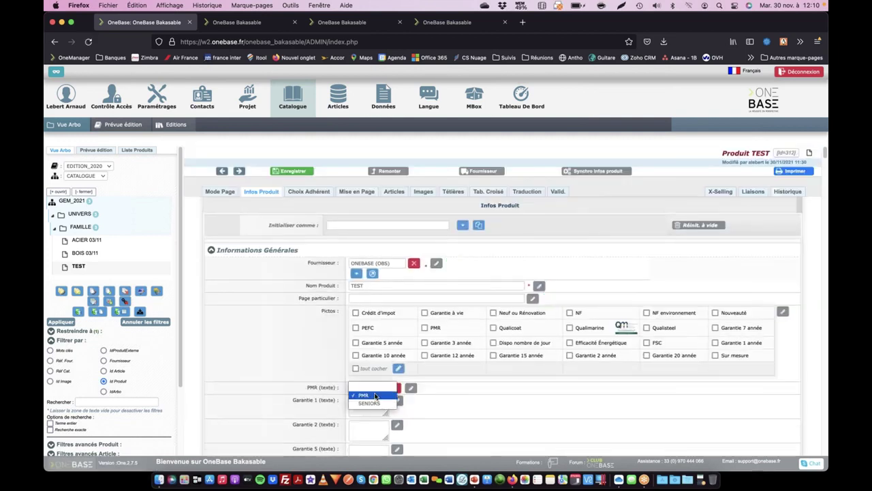
{"action": "left_click", "coordinate": [366, 396]}
{"action": "left_click", "coordinate": [367, 389]}
{"action": "left_click", "coordinate": [369, 397]}
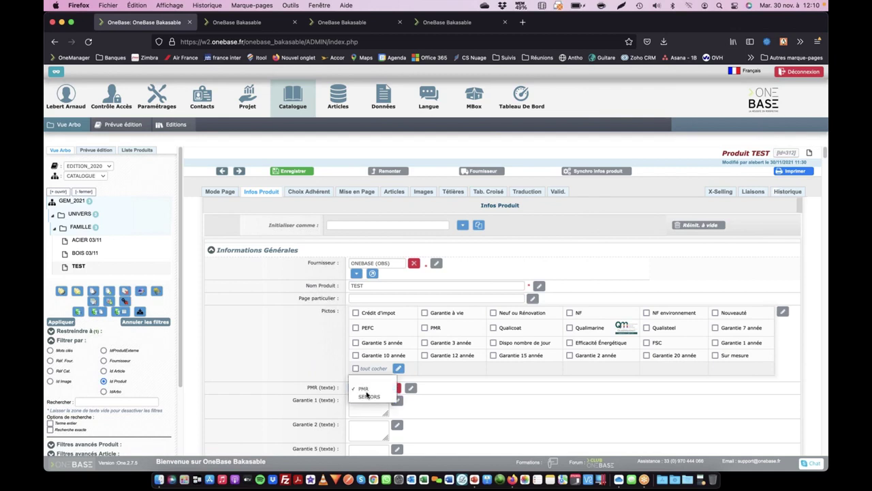
{"action": "left_click", "coordinate": [501, 391]}
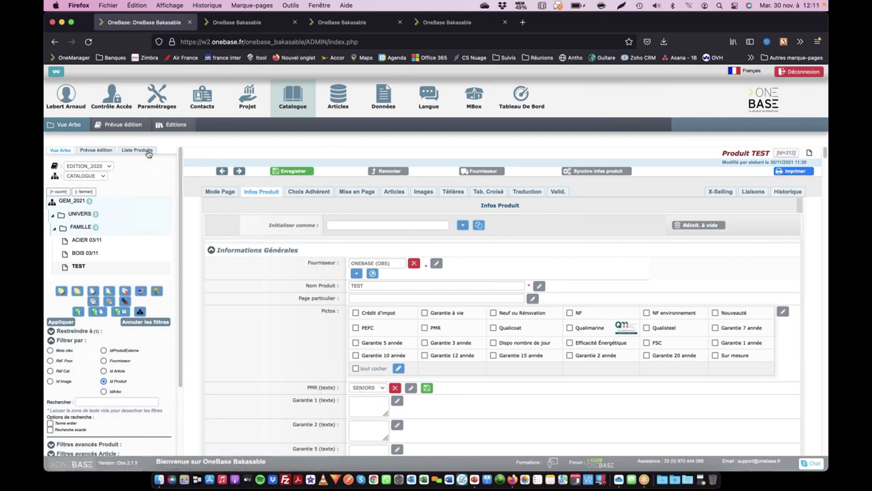
Discard the unsaved product change, search the lists of values for "pmr" and open CARAC_PMR_TXT.
{"action": "left_click", "coordinate": [157, 107]}
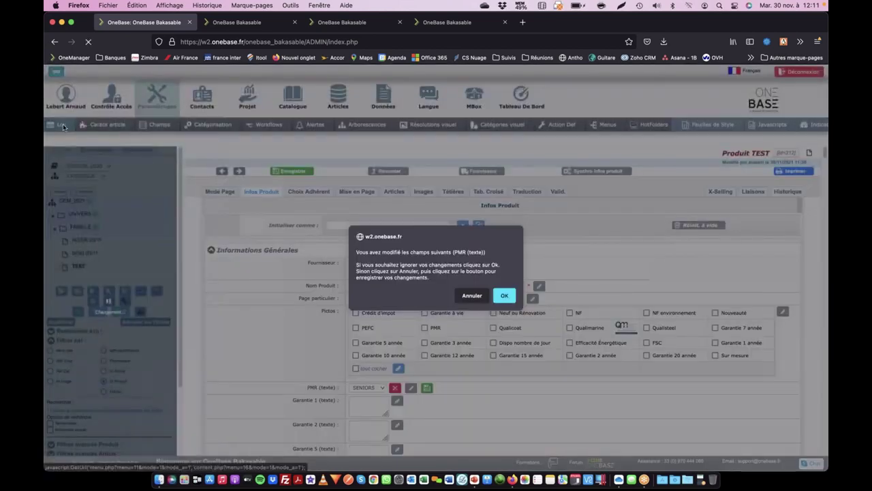
{"action": "left_click", "coordinate": [503, 294]}
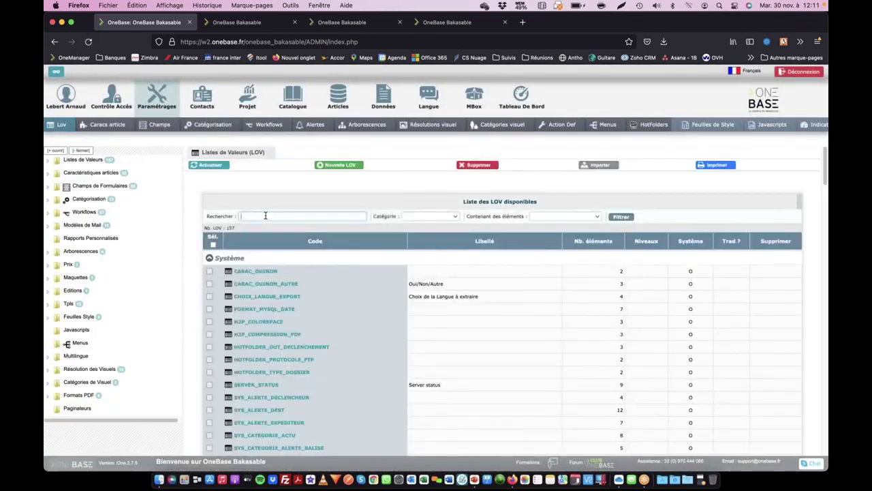
{"action": "left_click", "coordinate": [265, 215]}
{"action": "type", "text": "pmr"}
{"action": "key", "text": "Return"}
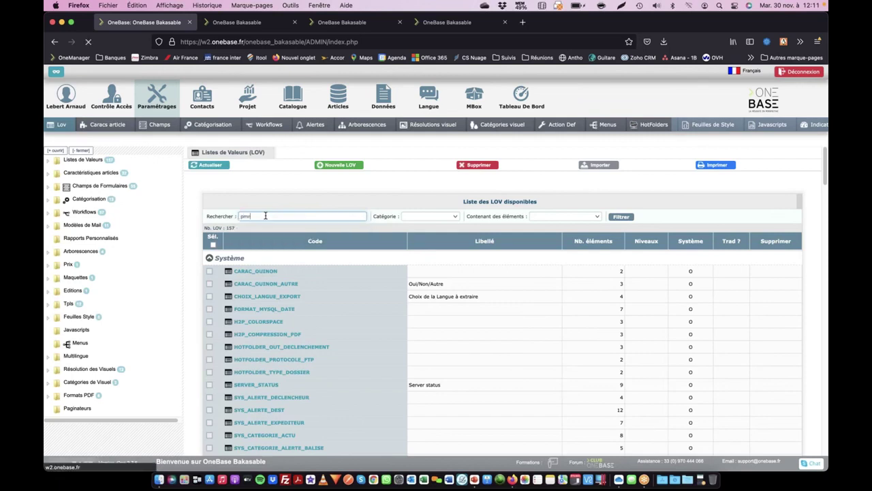
{"action": "left_click", "coordinate": [279, 270]}
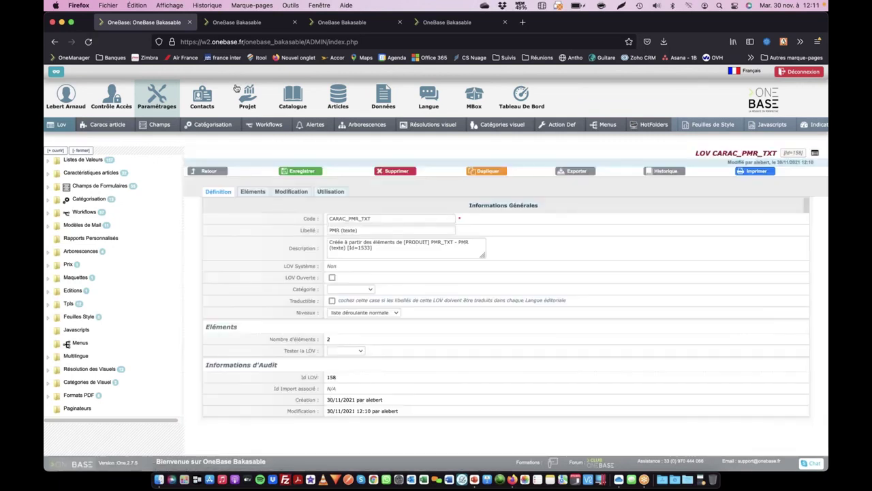
Return to product TEST in the catalogue and open the definition of its PMR (texte) field.
{"action": "left_click", "coordinate": [299, 98]}
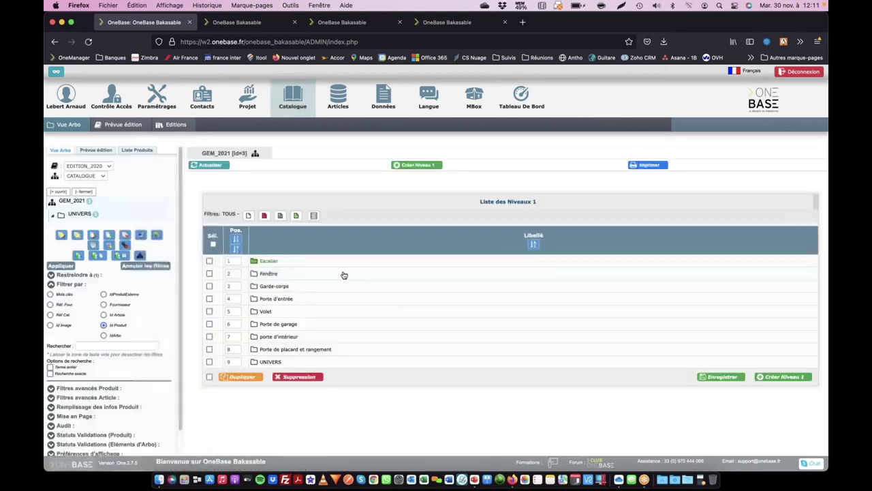
{"action": "left_click", "coordinate": [91, 268]}
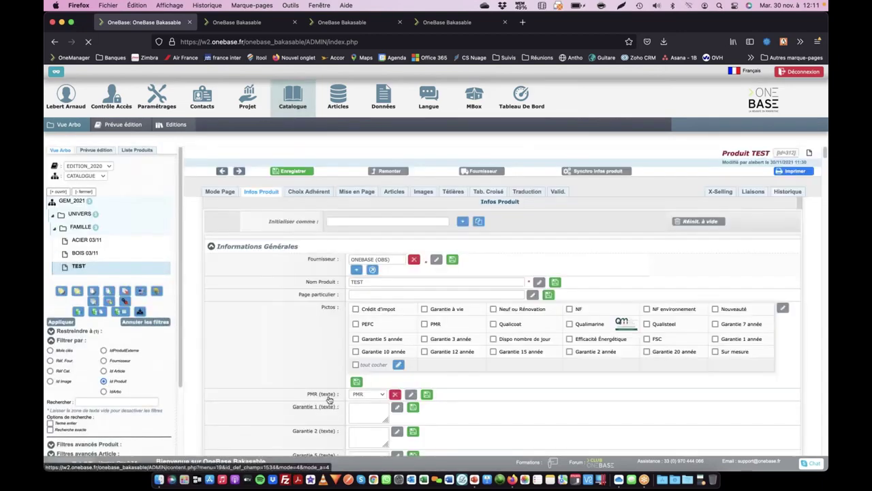
{"action": "left_click", "coordinate": [328, 399]}
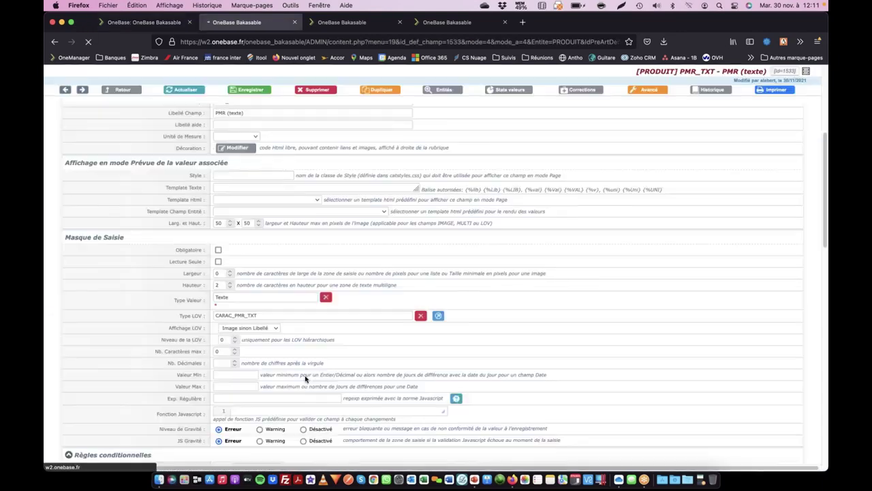
{"action": "scroll", "coordinate": [258, 313], "scroll_direction": "down", "scroll_amount": 3}
{"action": "scroll", "coordinate": [258, 313], "scroll_direction": "down", "scroll_amount": 3}
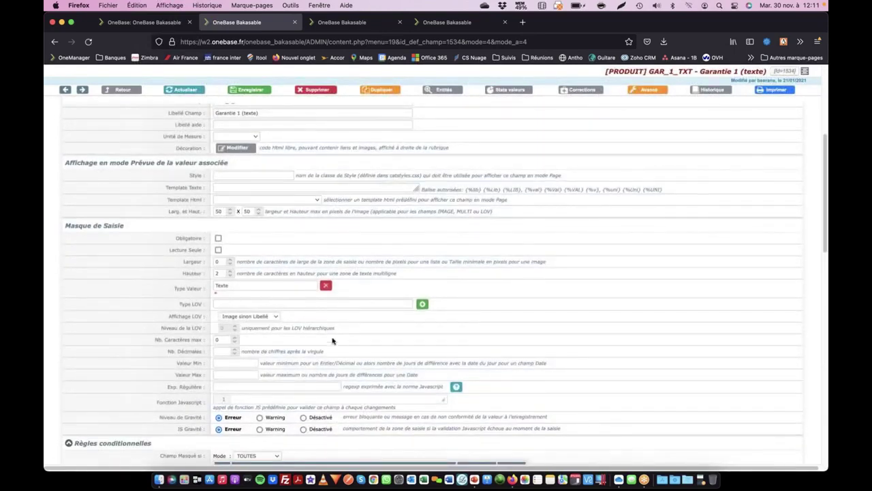
{"action": "left_click", "coordinate": [167, 21]}
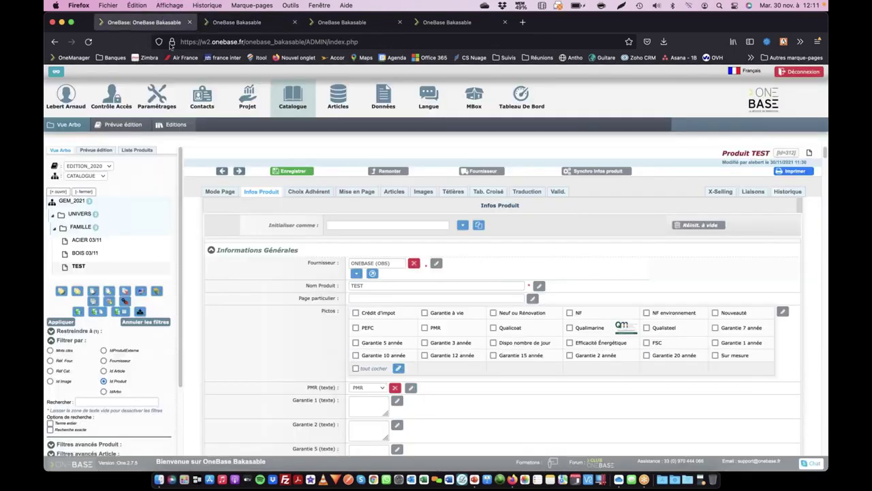
{"action": "left_click", "coordinate": [319, 387]}
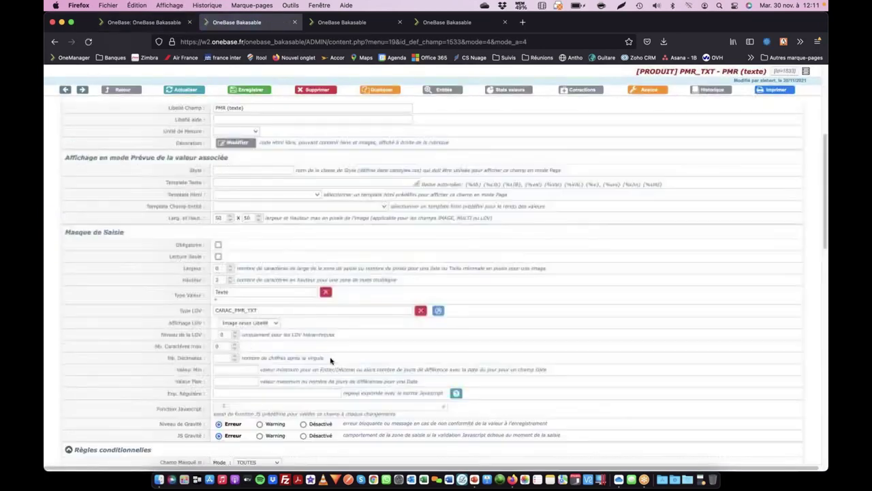
Open the CARAC_PMR_TXT list from the field's Type LOV setting and review its definition and description.
{"action": "left_click", "coordinate": [438, 310]}
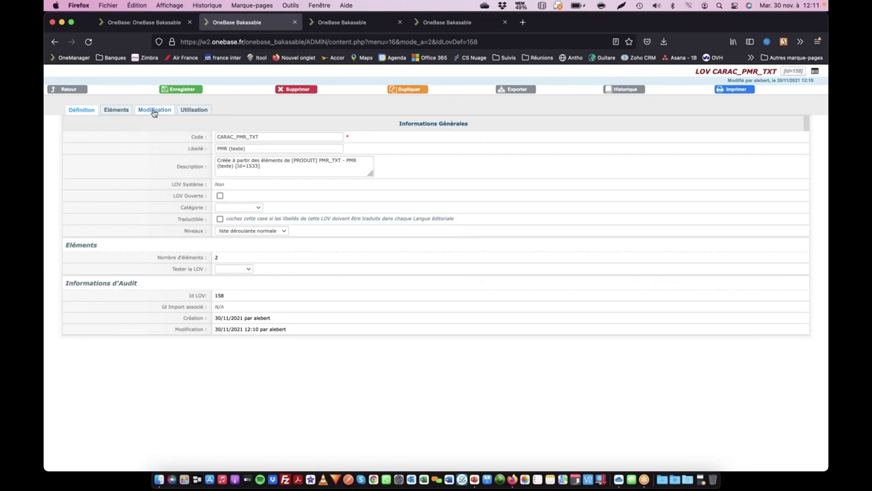
{"action": "left_click", "coordinate": [170, 110]}
{"action": "left_click", "coordinate": [81, 110]}
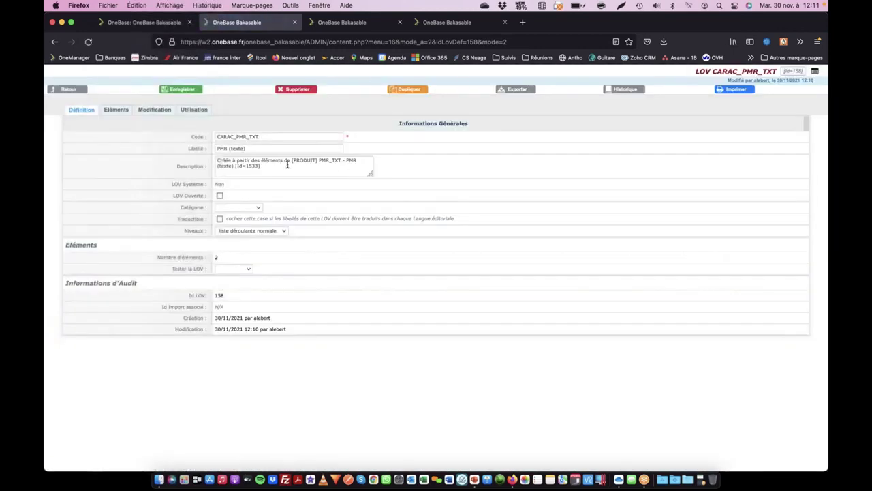
{"action": "left_click", "coordinate": [304, 164]}
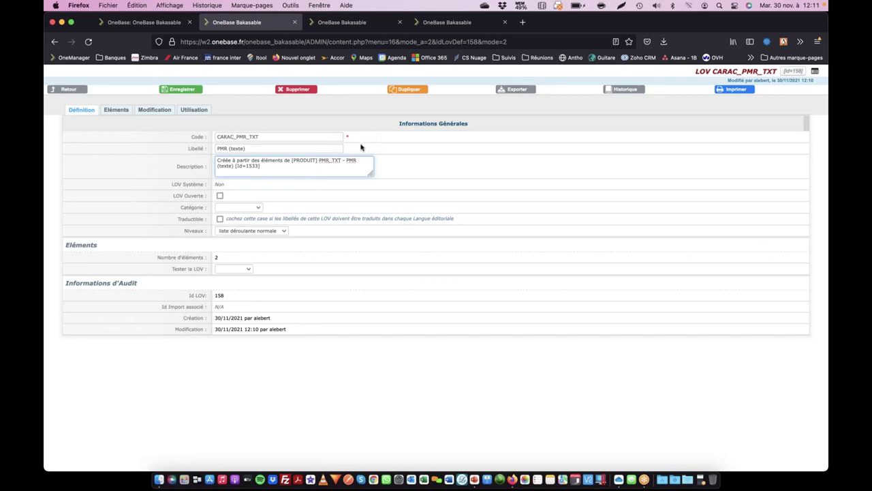
Add one element labelled "Petite enfance" to the CARAC_PMR_TXT list and save it.
{"action": "left_click", "coordinate": [156, 110]}
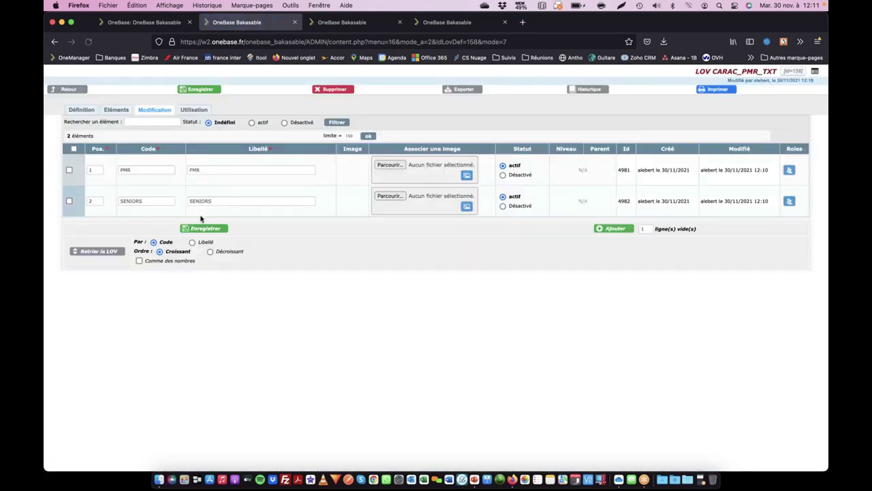
{"action": "left_click", "coordinate": [616, 229]}
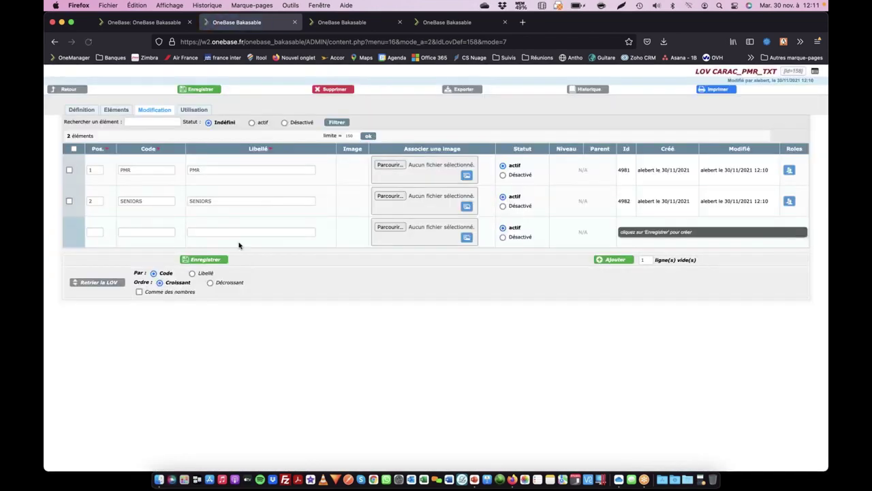
{"action": "left_click", "coordinate": [244, 232]}
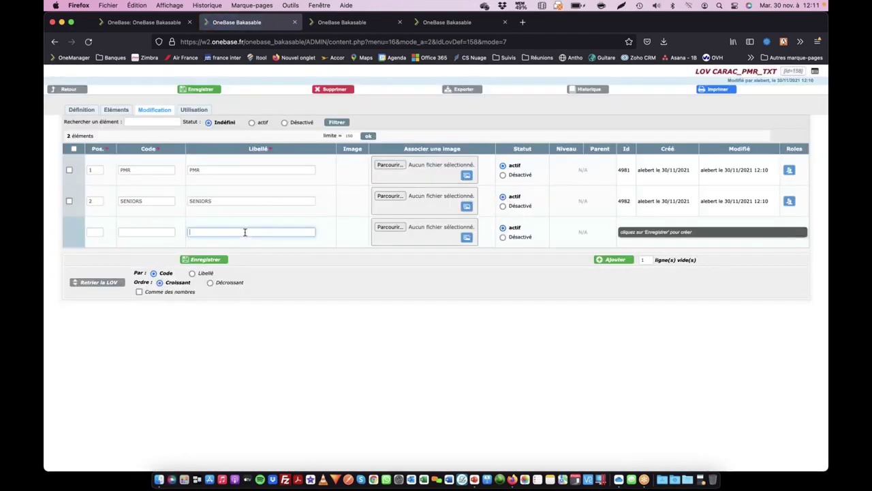
{"action": "type", "text": "PETITE"}
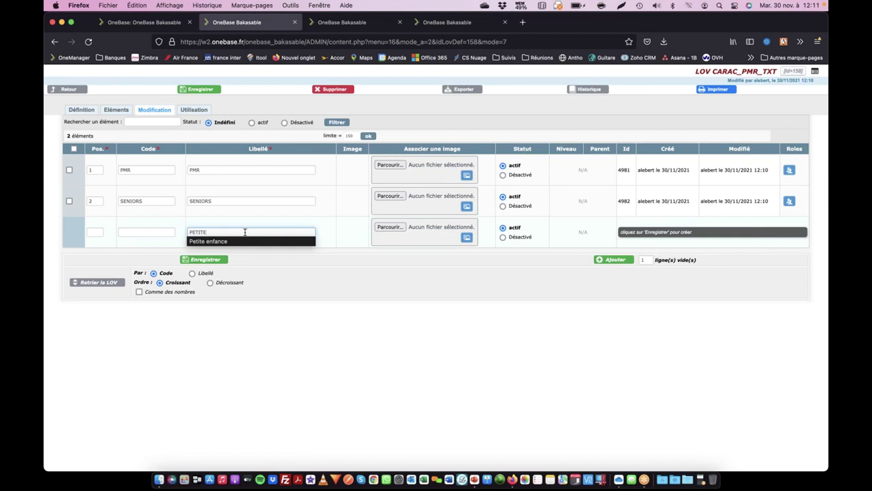
{"action": "key", "text": "Down"}
{"action": "key", "text": "Return"}
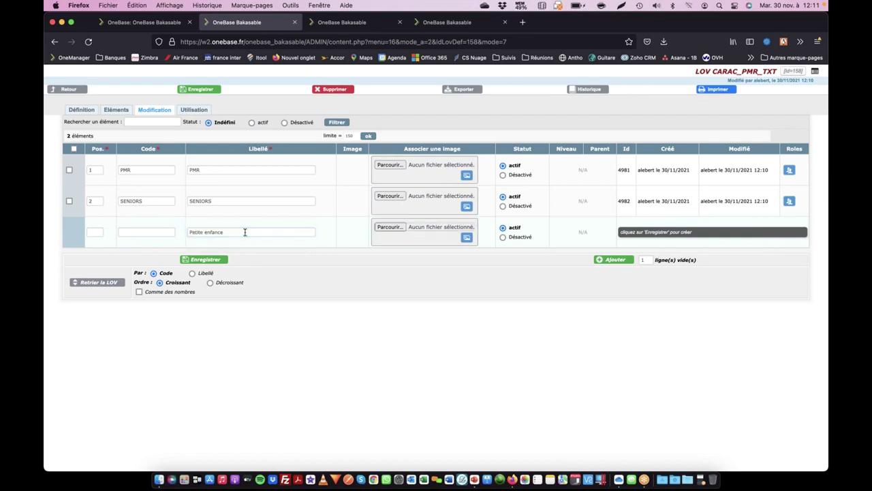
{"action": "left_click", "coordinate": [198, 262]}
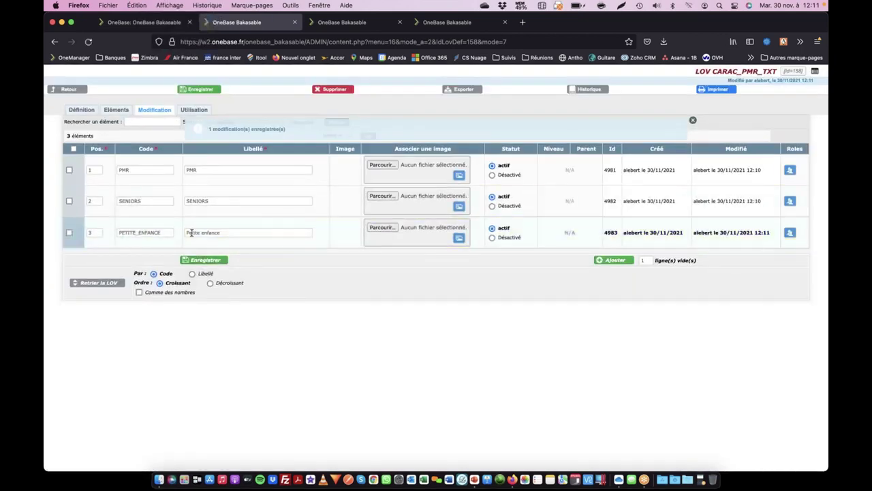
{"action": "left_click_drag", "start_coordinate": [191, 232], "coordinate": [230, 233]}
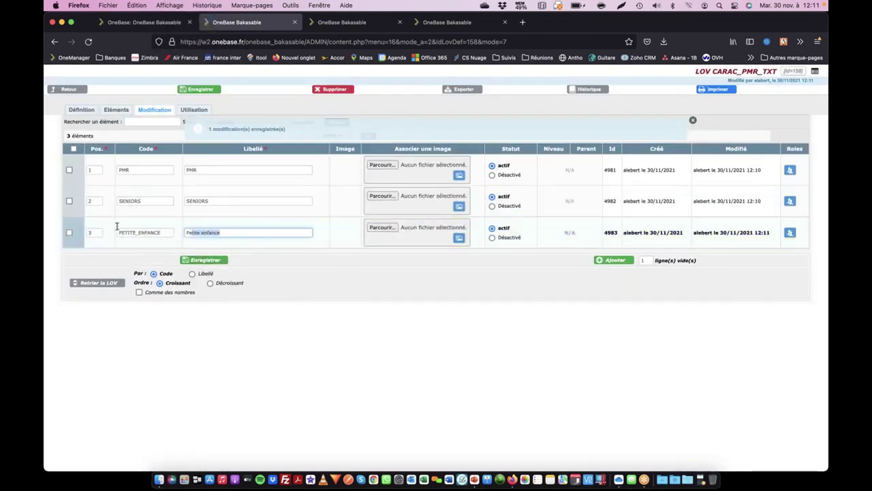
Add three more elements to the list, labelled "Epadh", "rpa" and "Handicap", and save them.
{"action": "left_click", "coordinate": [647, 261]}
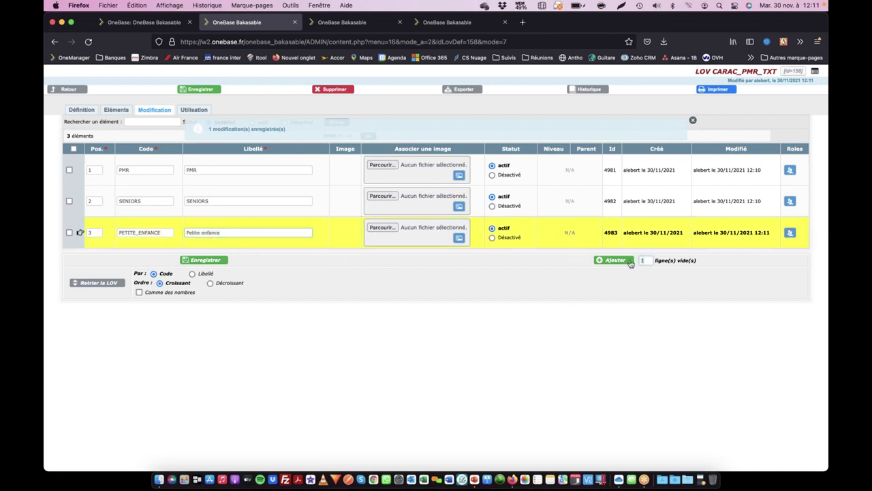
{"action": "type", "text": "3"}
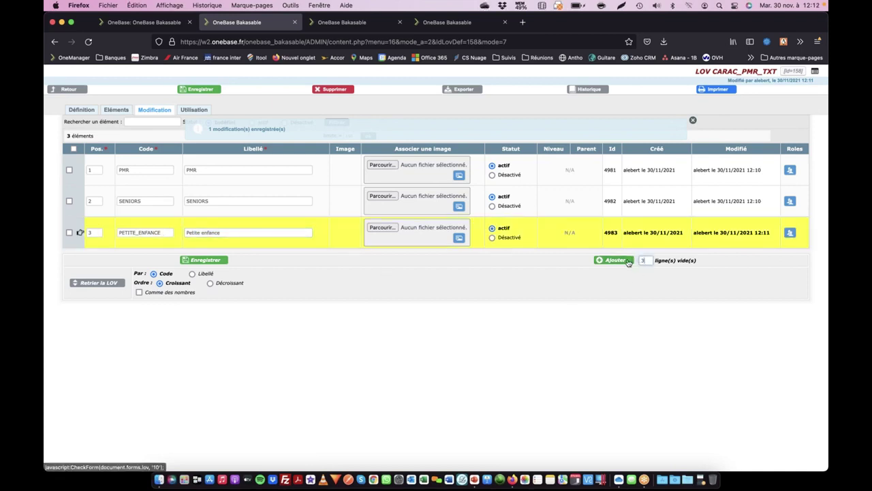
{"action": "left_click", "coordinate": [629, 263]}
{"action": "left_click", "coordinate": [255, 263]}
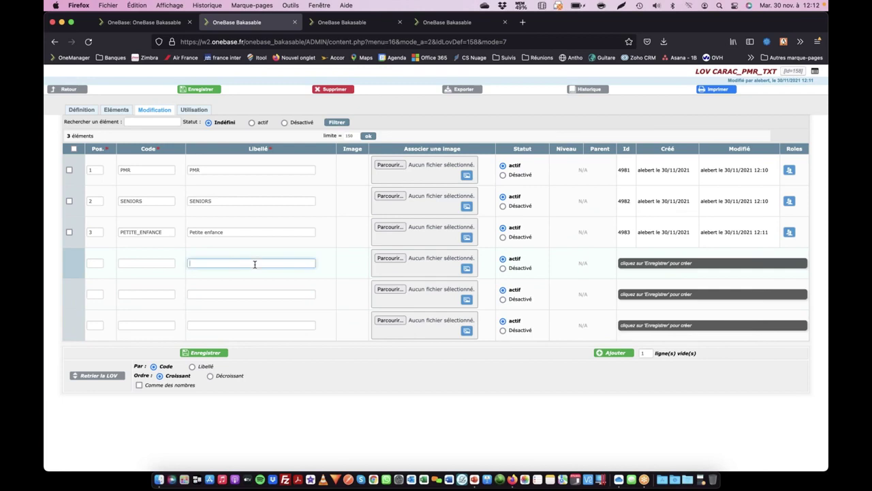
{"action": "type", "text": "E"}
{"action": "type", "text": "pash"}
{"action": "left_click", "coordinate": [210, 294]}
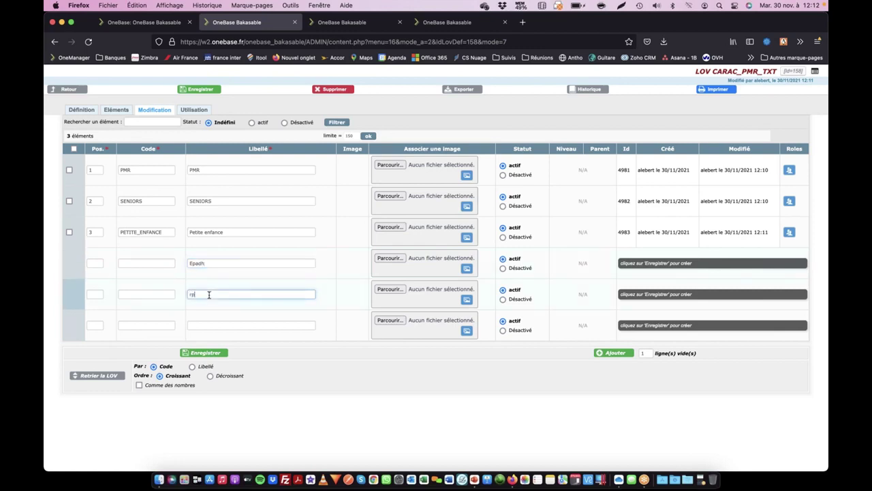
{"action": "left_click", "coordinate": [217, 326]}
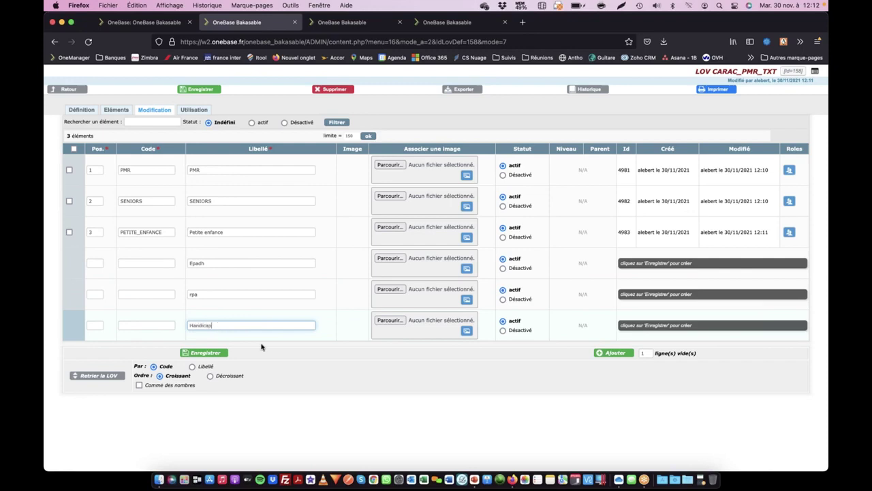
{"action": "left_click", "coordinate": [202, 353]}
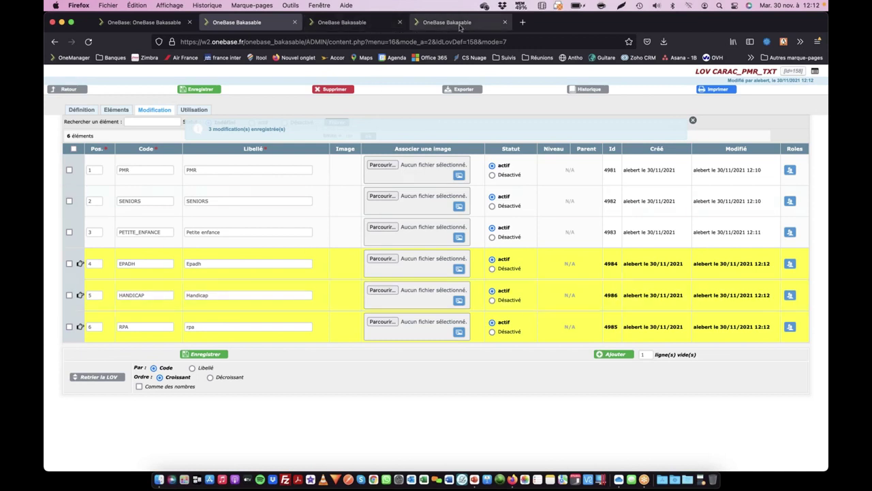
Reload the product information of TEST, set PMR (texte) to "Epadh" and save the product.
{"action": "left_click", "coordinate": [143, 22]}
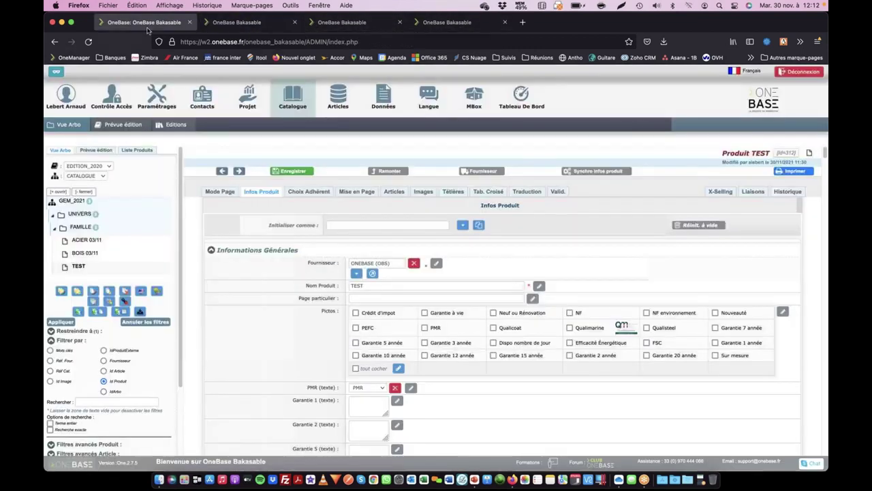
{"action": "left_click", "coordinate": [266, 191]}
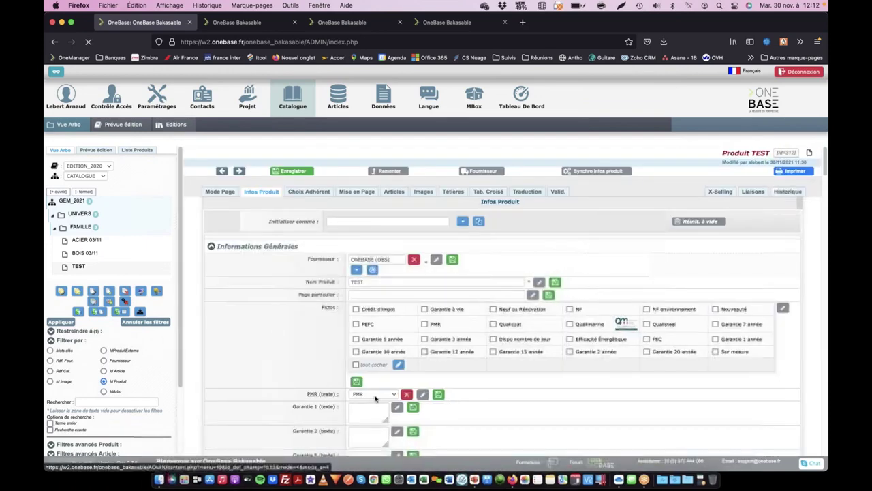
{"action": "left_click", "coordinate": [378, 394]}
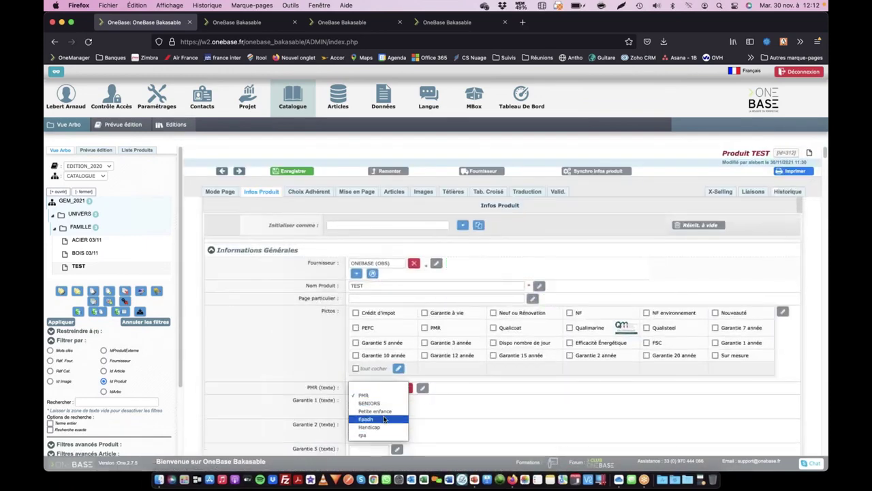
{"action": "left_click", "coordinate": [383, 420]}
{"action": "key", "text": "super+s"}
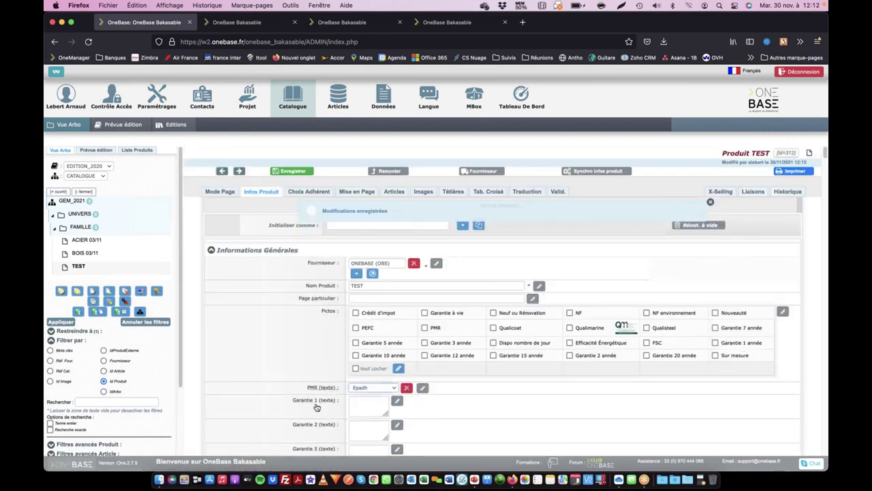
Open the definition of the PMR (texte) field and check the statistics of the values in use.
{"action": "left_click", "coordinate": [422, 387]}
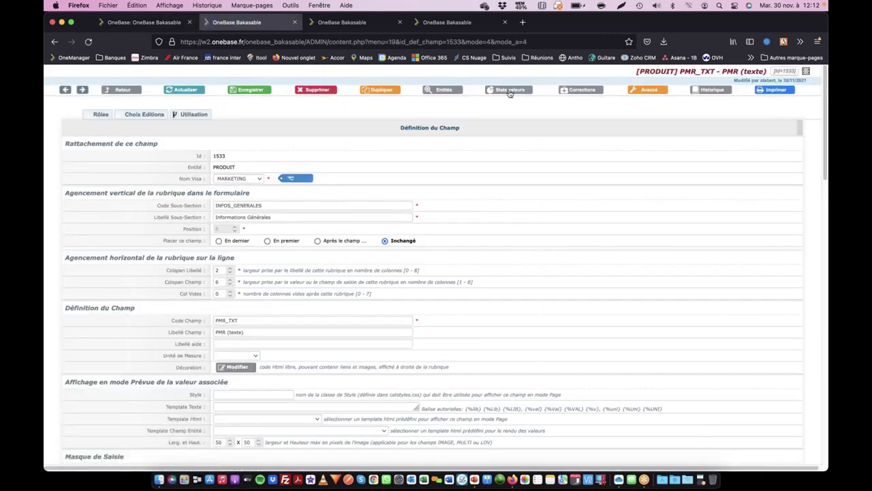
{"action": "left_click", "coordinate": [510, 92]}
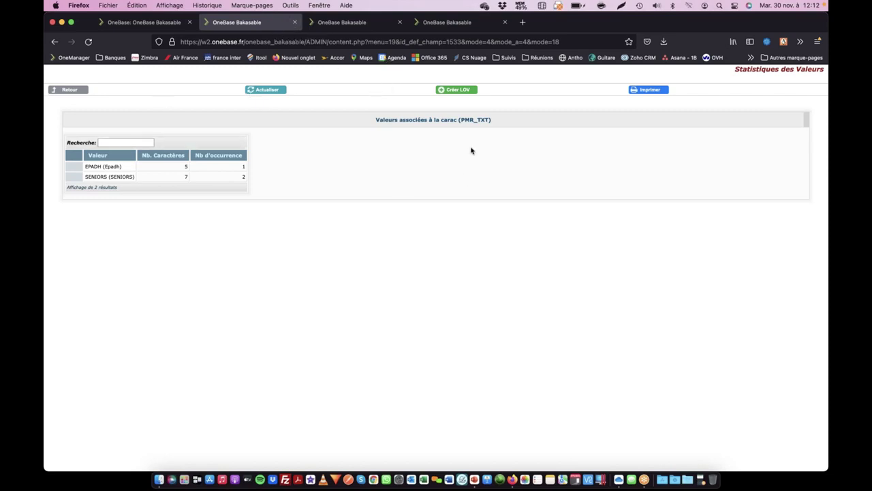
{"action": "left_click", "coordinate": [73, 92]}
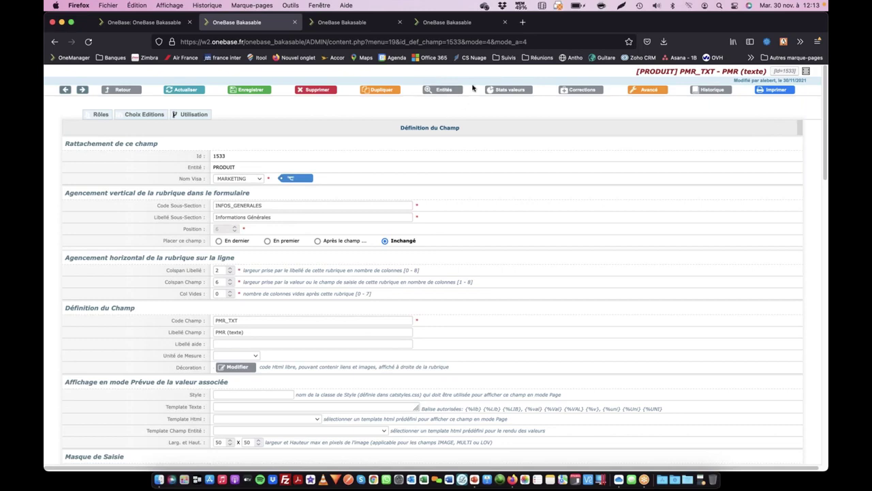
List the products using the PMR (texte) field as product identifiers only and select the identifiers.
{"action": "left_click", "coordinate": [445, 90]}
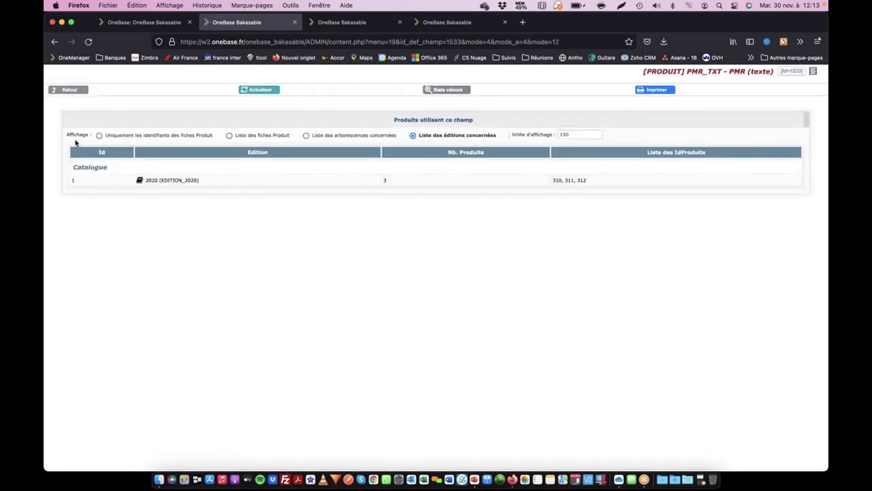
{"action": "left_click", "coordinate": [100, 135]}
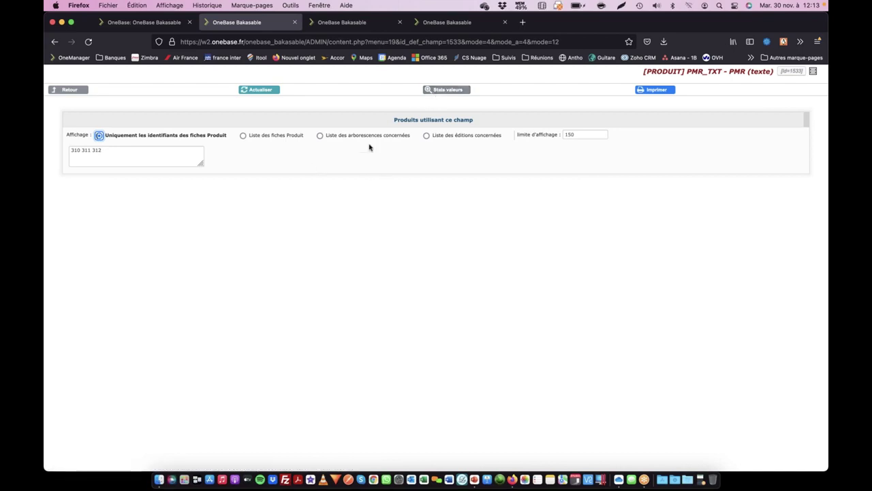
{"action": "left_click_drag", "start_coordinate": [132, 159], "coordinate": [44, 148]}
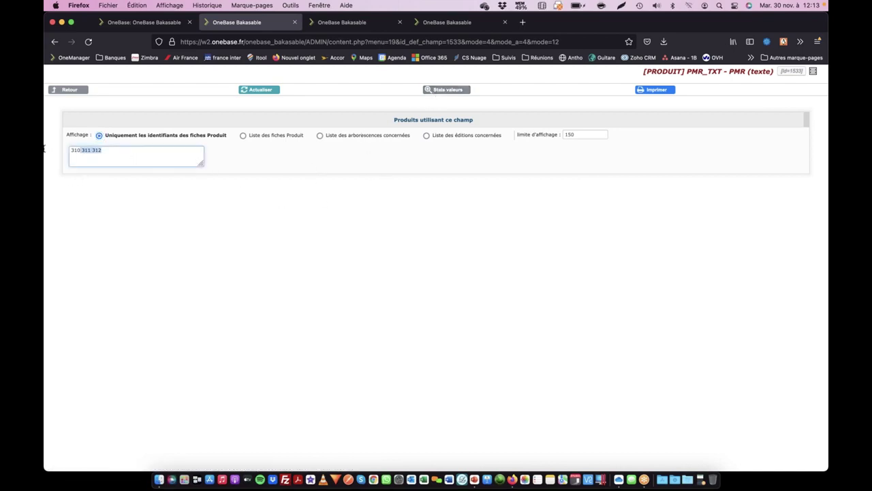
{"action": "key", "text": "ctrl+shift+Tab"}
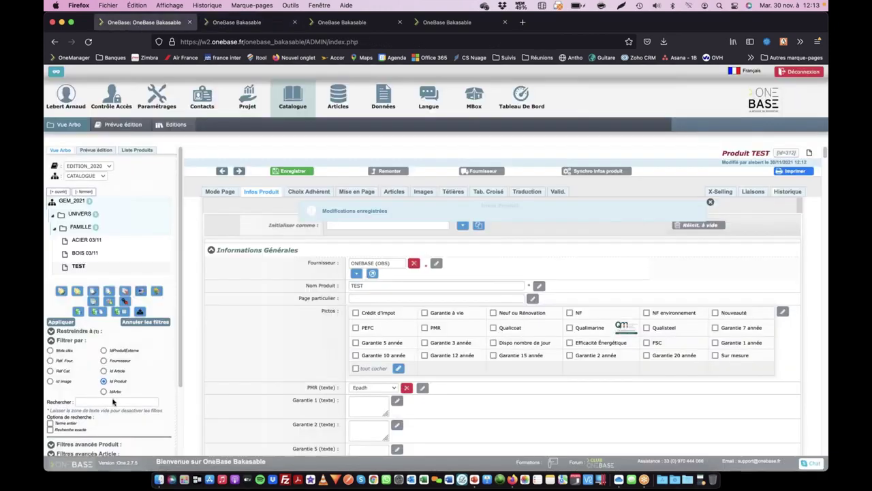
{"action": "left_click", "coordinate": [263, 24]}
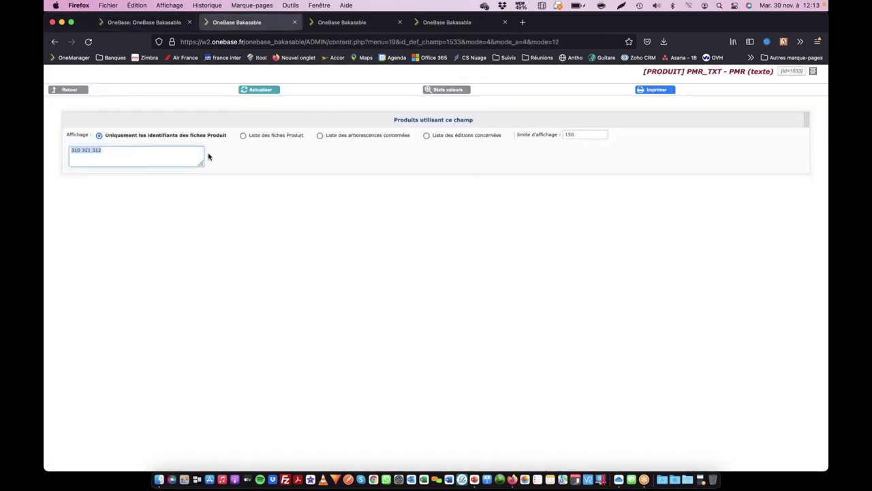
Show the products using the field as a list of product sheets and open BOIS 03/11 to inspect its PMR (texte) value.
{"action": "left_click", "coordinate": [270, 139]}
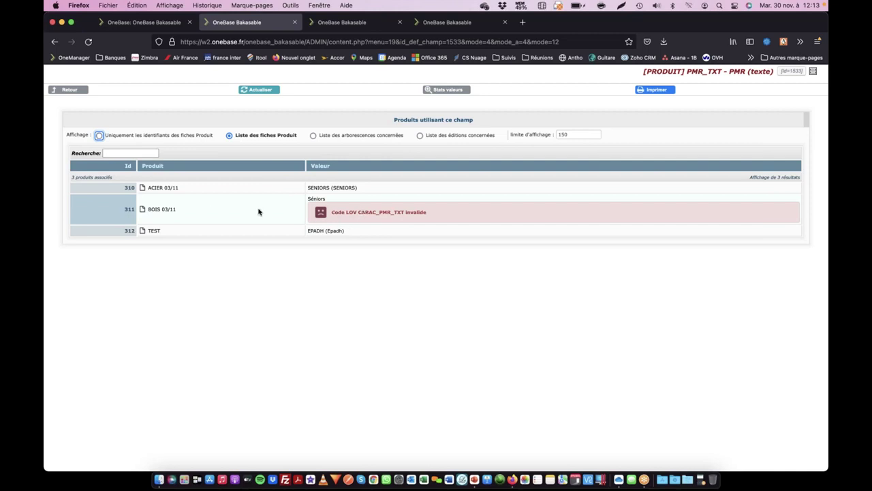
{"action": "left_click", "coordinate": [161, 213]}
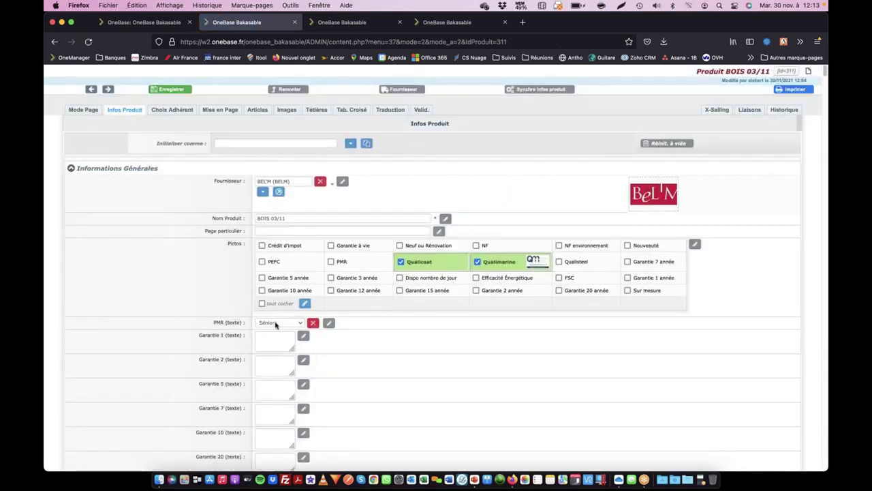
Reopen the PMR (texte) field definition from BOIS 03/11 and recheck its value statistics.
{"action": "left_click", "coordinate": [229, 323]}
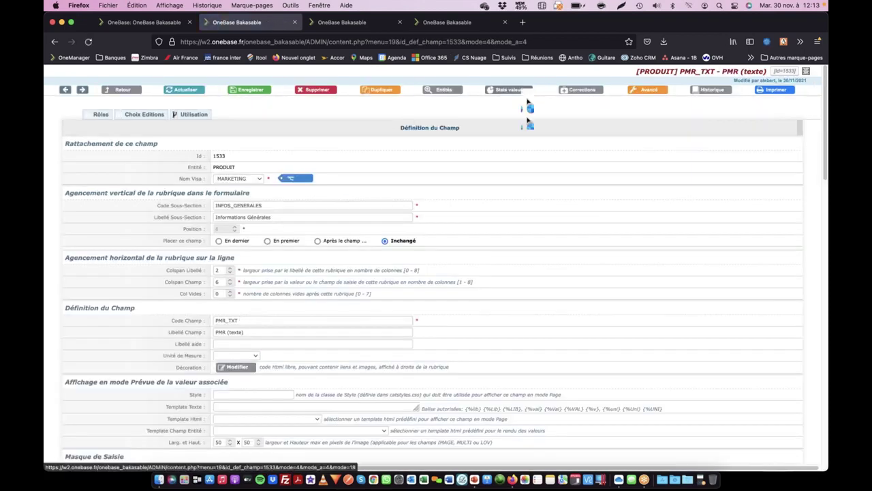
{"action": "left_click", "coordinate": [524, 91]}
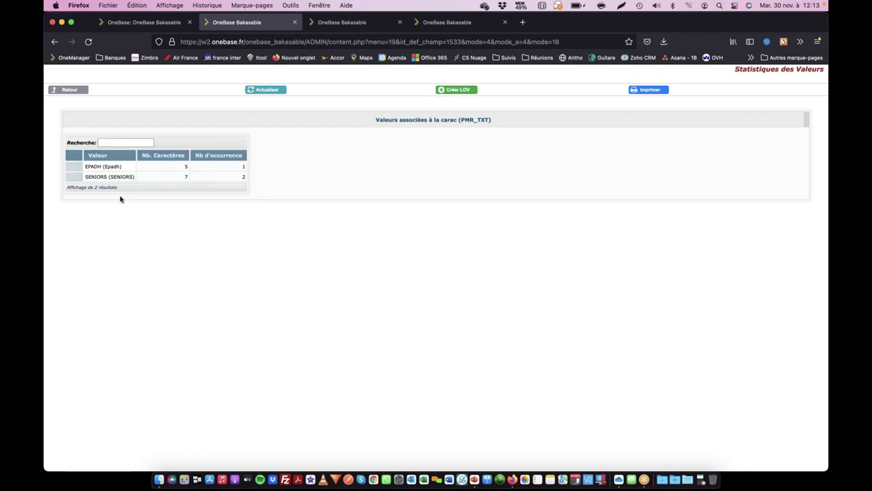
{"action": "left_click", "coordinate": [70, 90]}
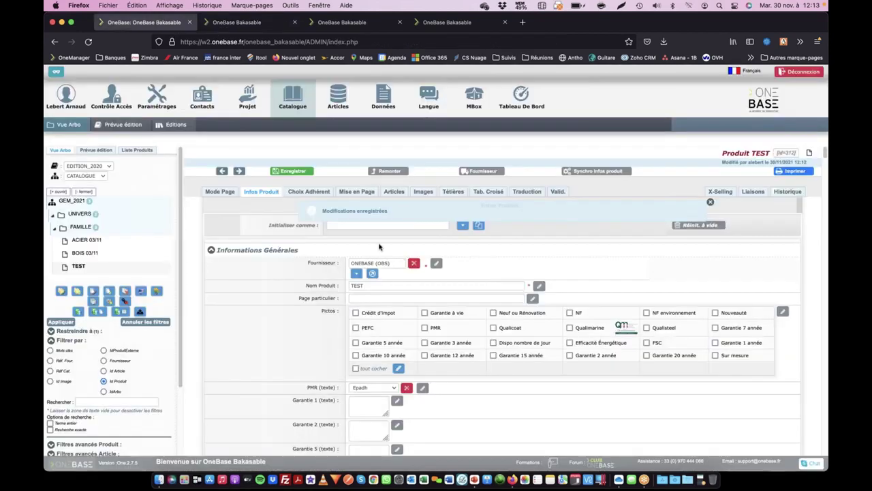
Return to the catalogue tree and look closely at the products under FAMILLE.
{"action": "left_click", "coordinate": [322, 388]}
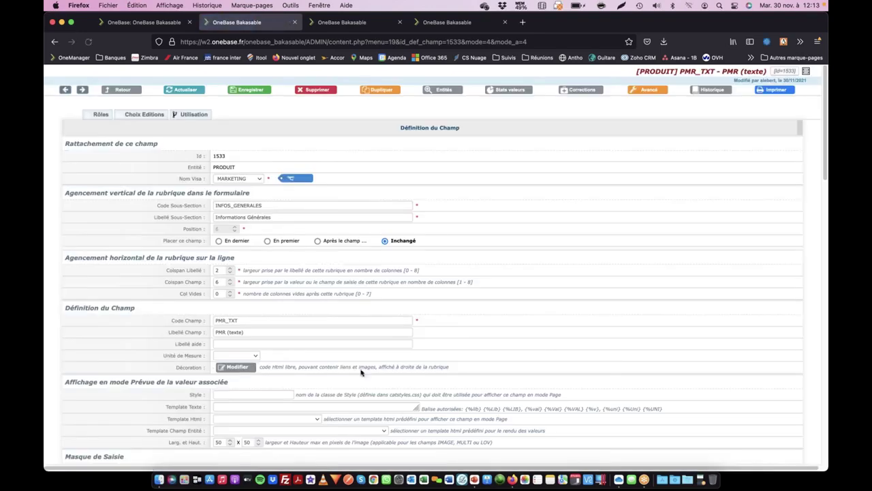
{"action": "left_click", "coordinate": [145, 22]}
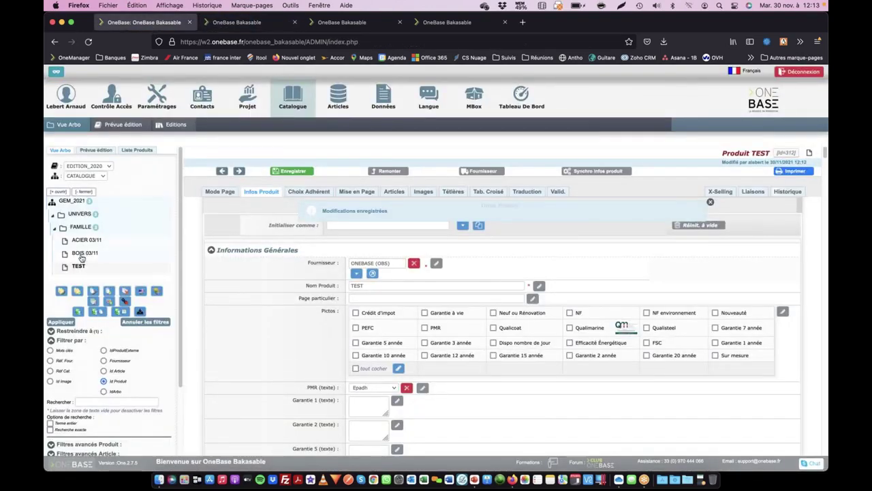
{"action": "scroll", "coordinate": [81, 256], "scroll_direction": "up", "scroll_amount": 5}
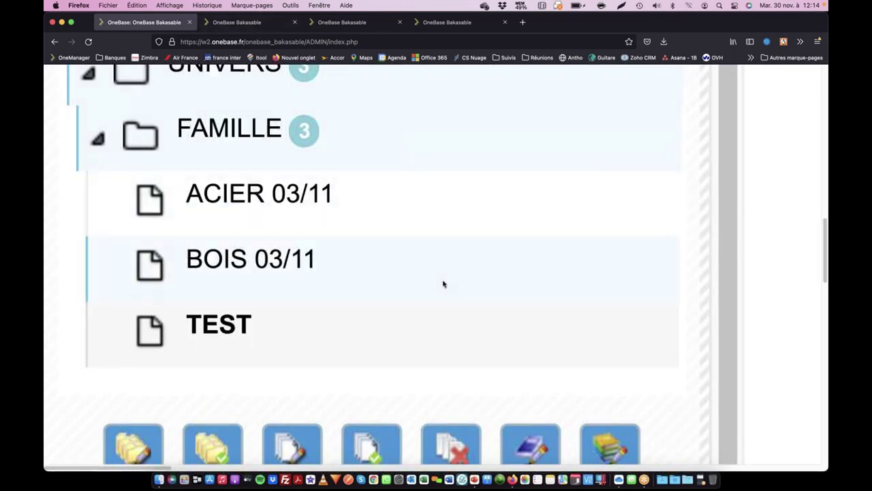
{"action": "scroll", "coordinate": [443, 283], "scroll_direction": "down", "scroll_amount": 5}
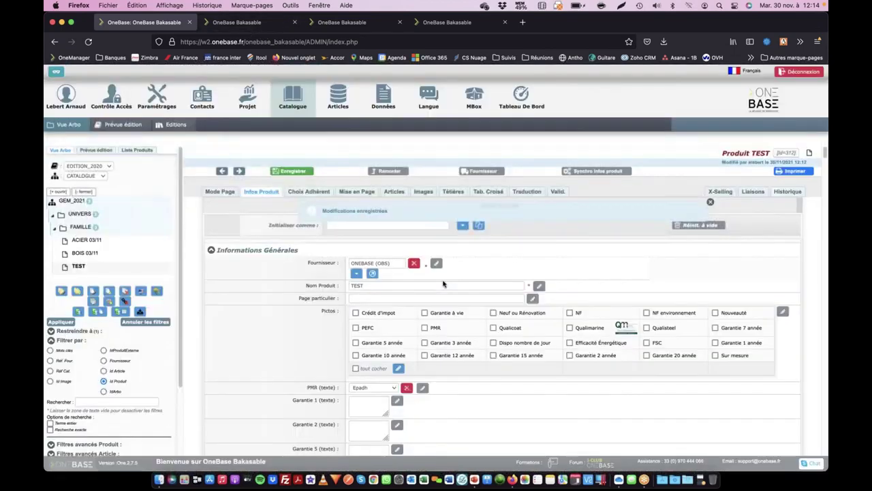
Open BOIS 03/11 from the products using the PMR (texte) field, set its PMR (texte) to "SENIORS" and save the value.
{"action": "left_click", "coordinate": [315, 388]}
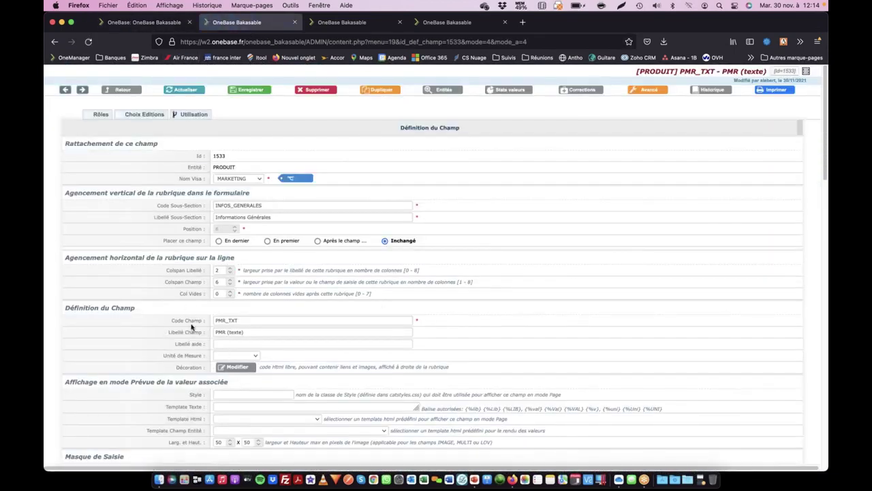
{"action": "left_click", "coordinate": [446, 91]}
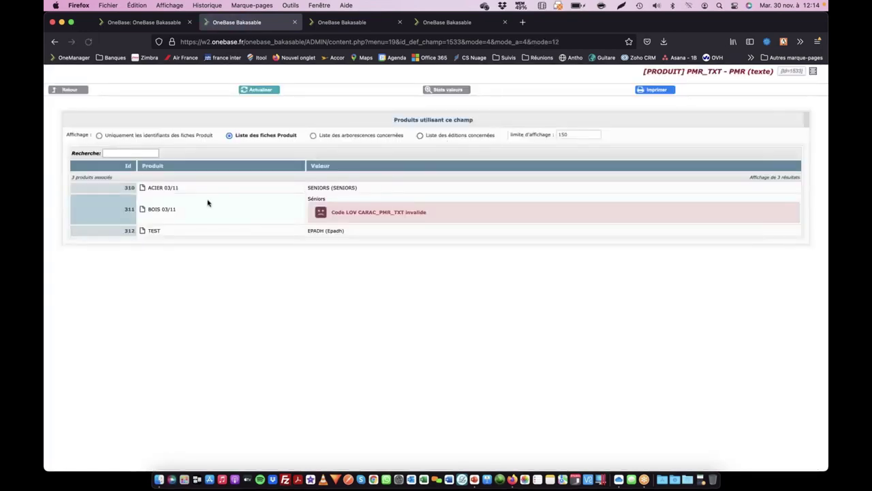
{"action": "left_click", "coordinate": [162, 214]}
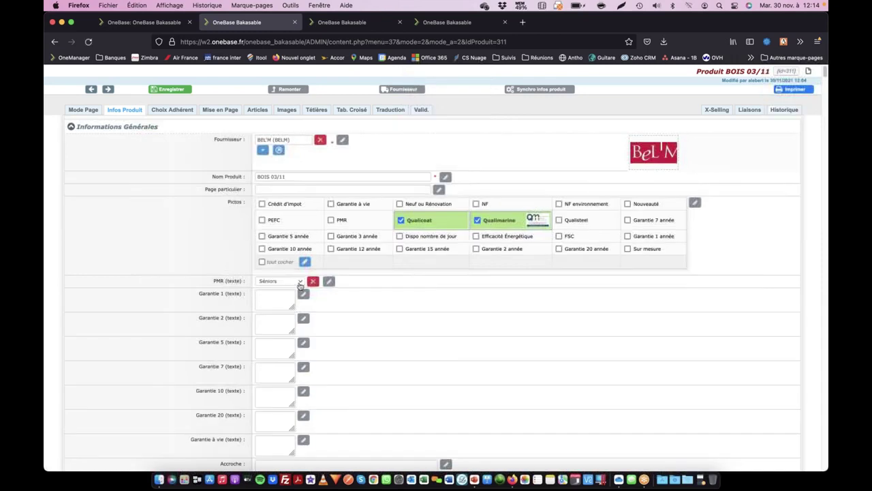
{"action": "left_click", "coordinate": [294, 283]}
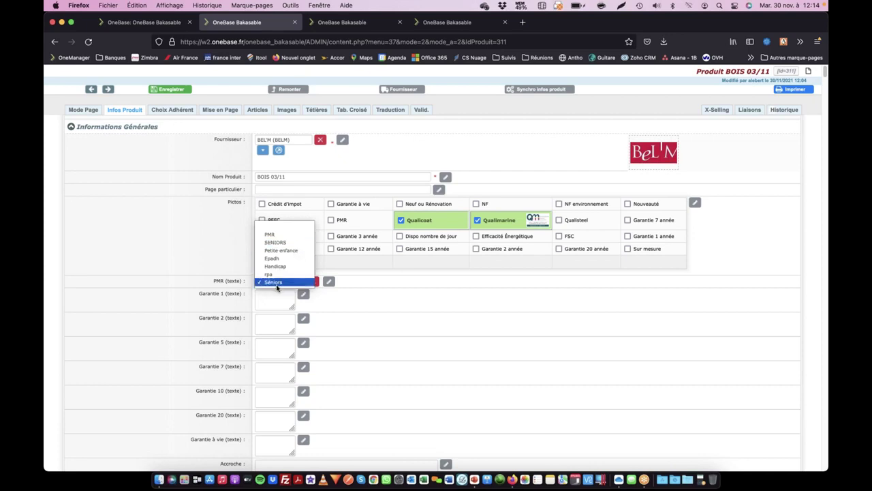
{"action": "left_click", "coordinate": [281, 242]}
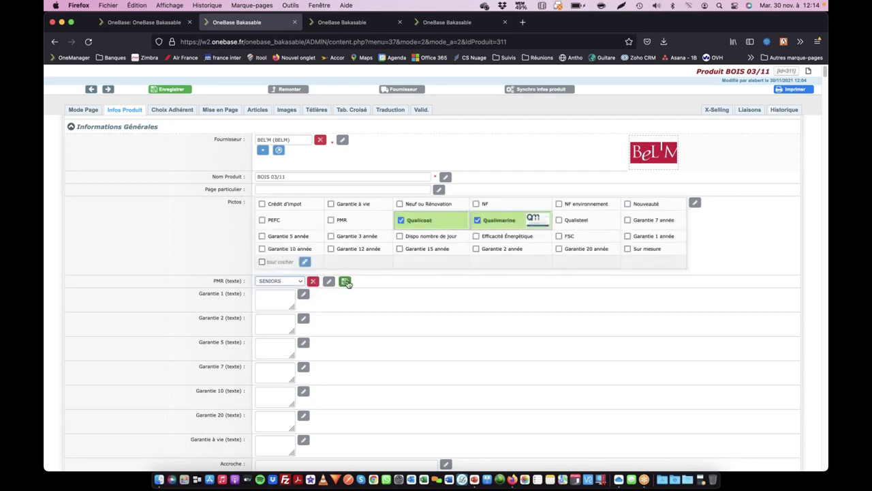
Review the products using the PMR (texte) field by product sheet, by tree structure and by edition.
{"action": "left_click", "coordinate": [164, 24]}
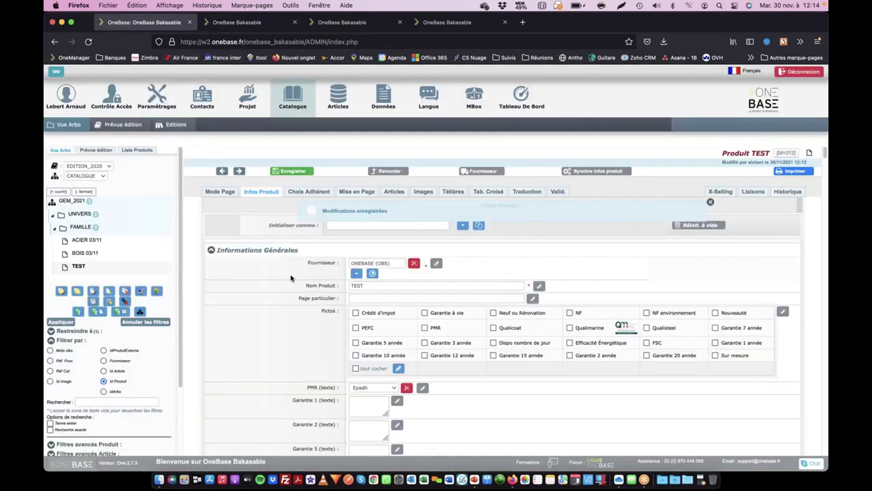
{"action": "left_click", "coordinate": [322, 387]}
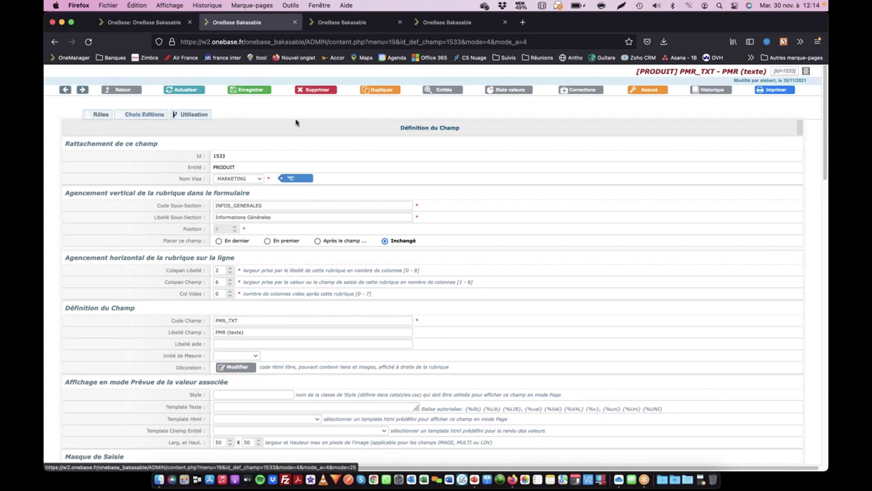
{"action": "left_click", "coordinate": [454, 92]}
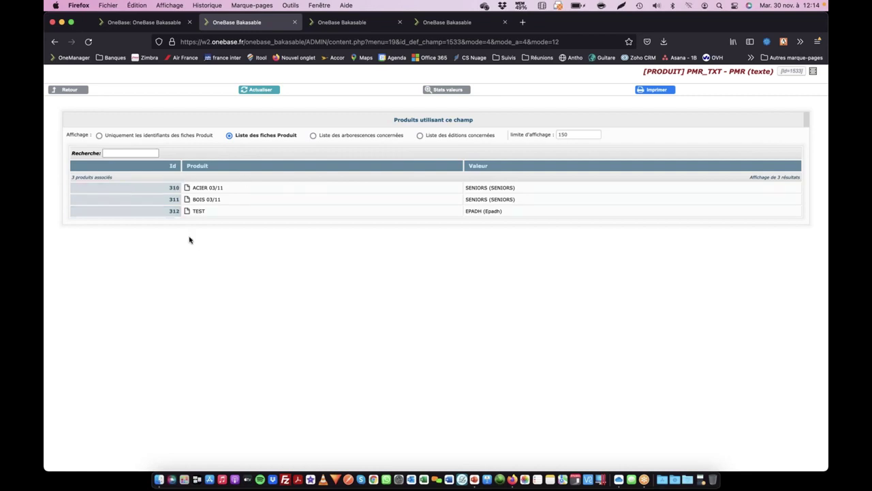
{"action": "left_click", "coordinate": [335, 138]}
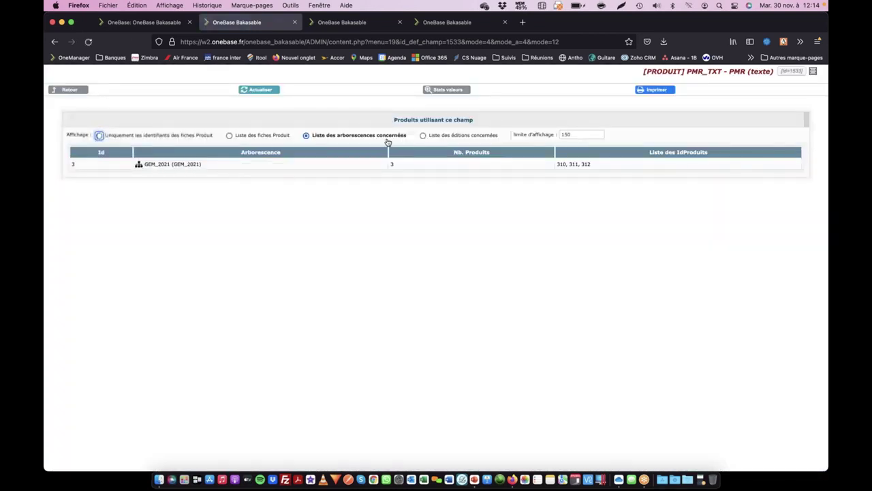
{"action": "left_click", "coordinate": [459, 137]}
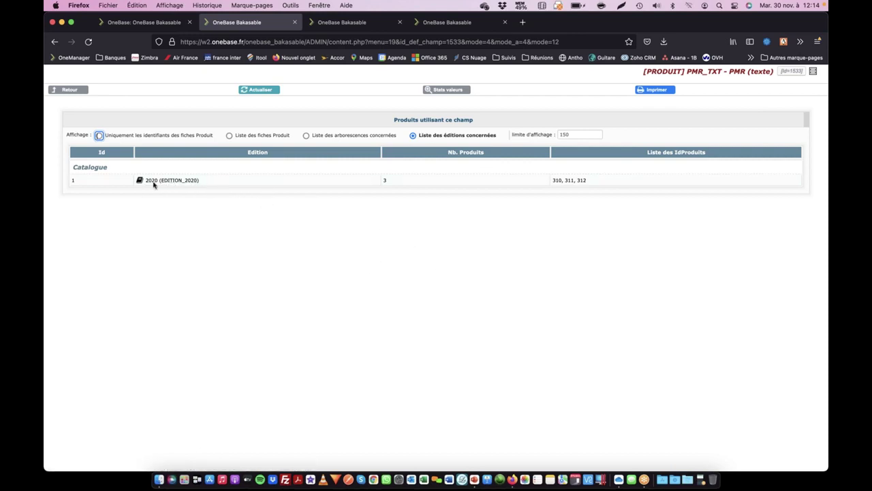
Redisplay the product sheets using the field, review the PMR (texte) value statistics and go back to product TEST.
{"action": "left_click", "coordinate": [254, 135]}
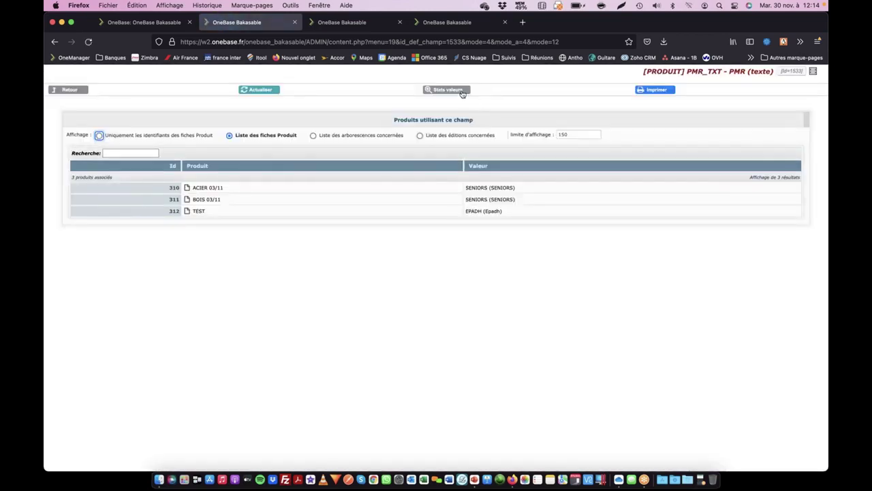
{"action": "left_click", "coordinate": [461, 91]}
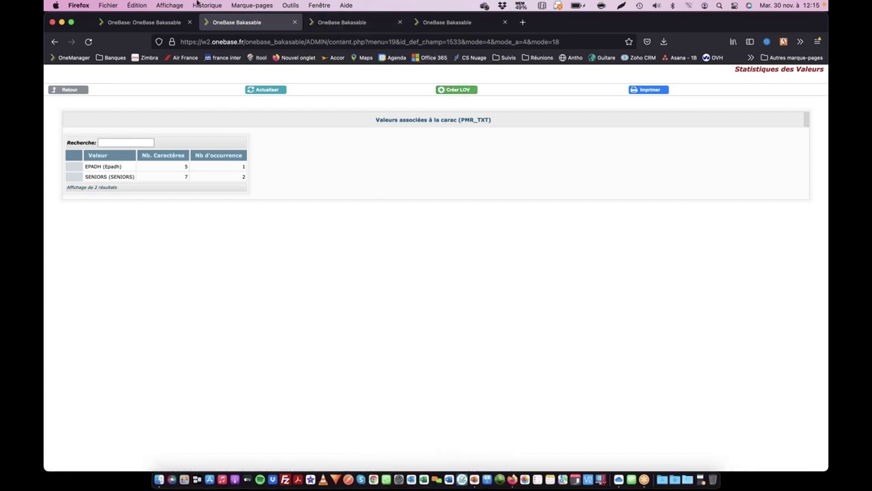
{"action": "left_click", "coordinate": [153, 23]}
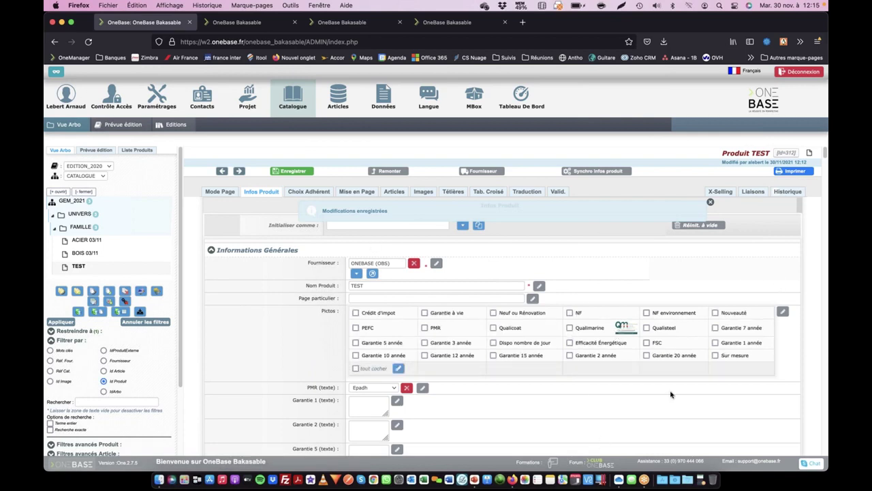
Switch to the PowerPoint slideshow and advance from the good practices slide to the contacts slide.
{"action": "key", "text": "super+Tab"}
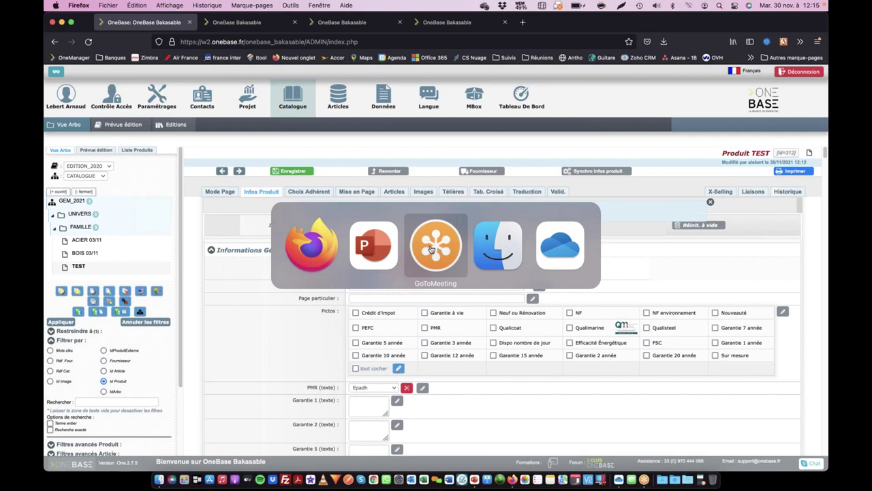
{"action": "left_click", "coordinate": [374, 245]}
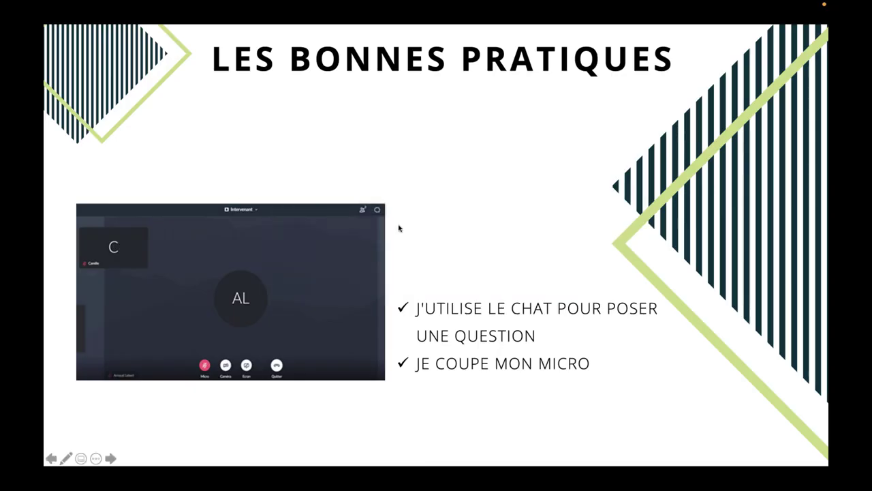
{"action": "key", "text": "Right"}
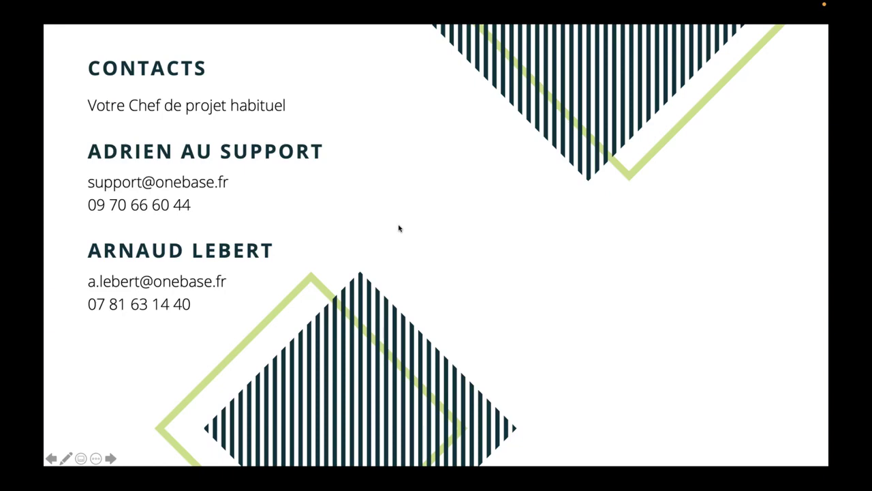